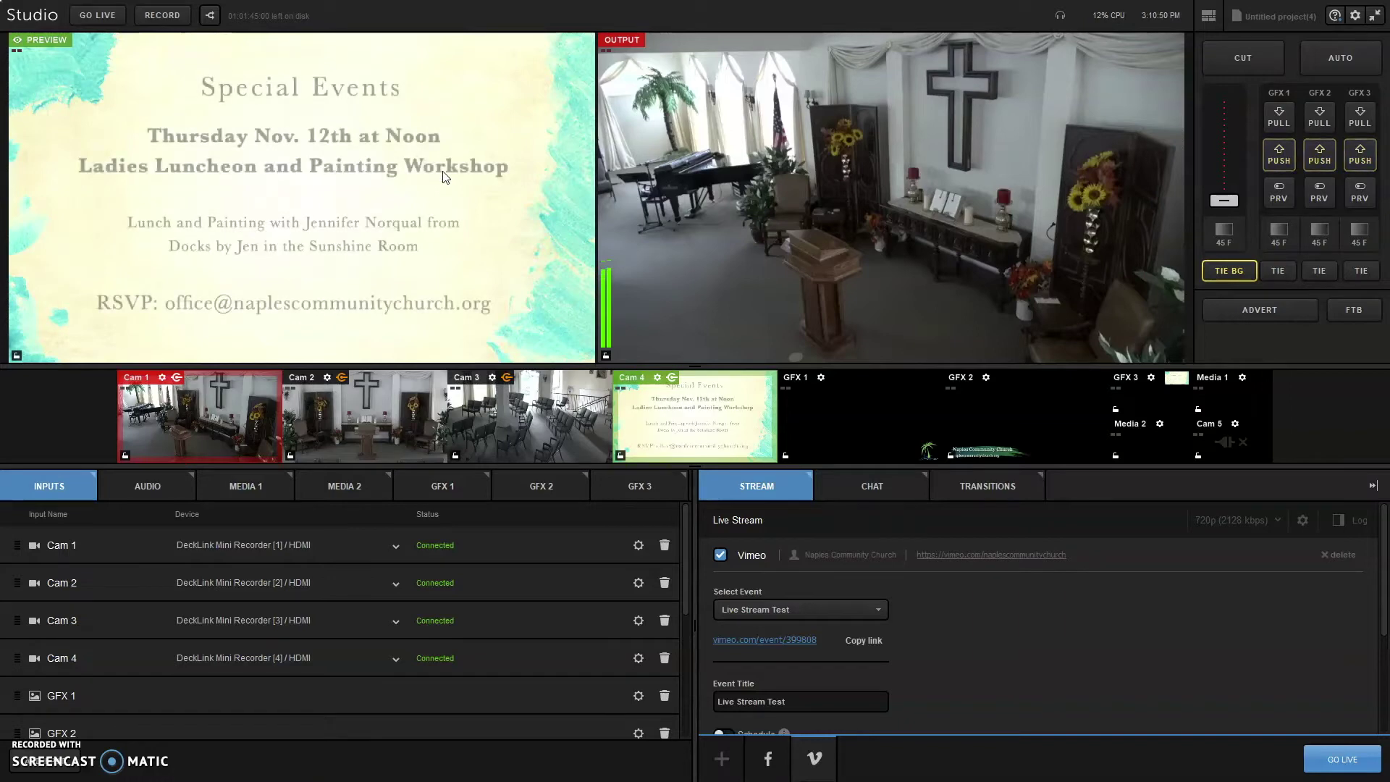
# Step: Preview the Cam 4 slides and look through the Audio, Media 1, Media 2 and GFX 1 modules, including the GFX 1 logo layer
pyautogui.click(674, 437)
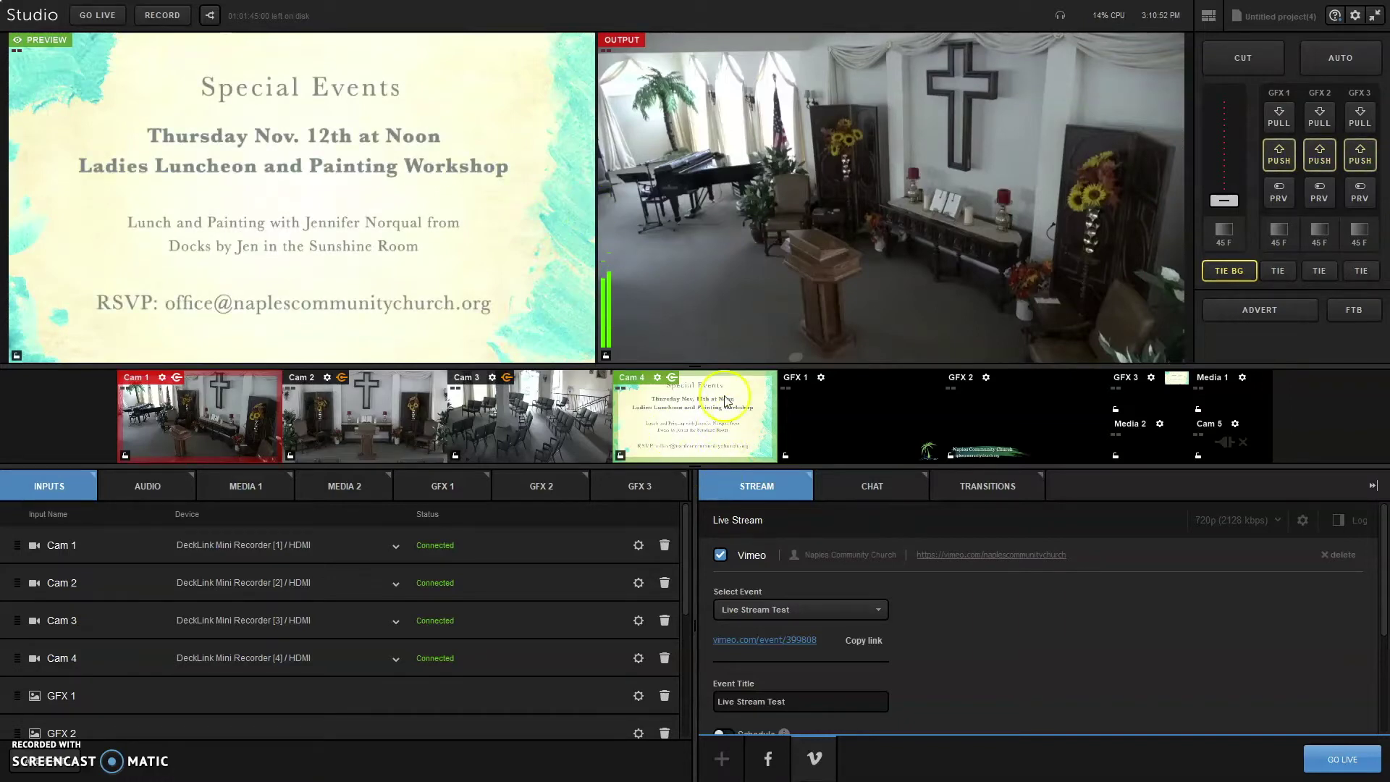
pyautogui.click(666, 390)
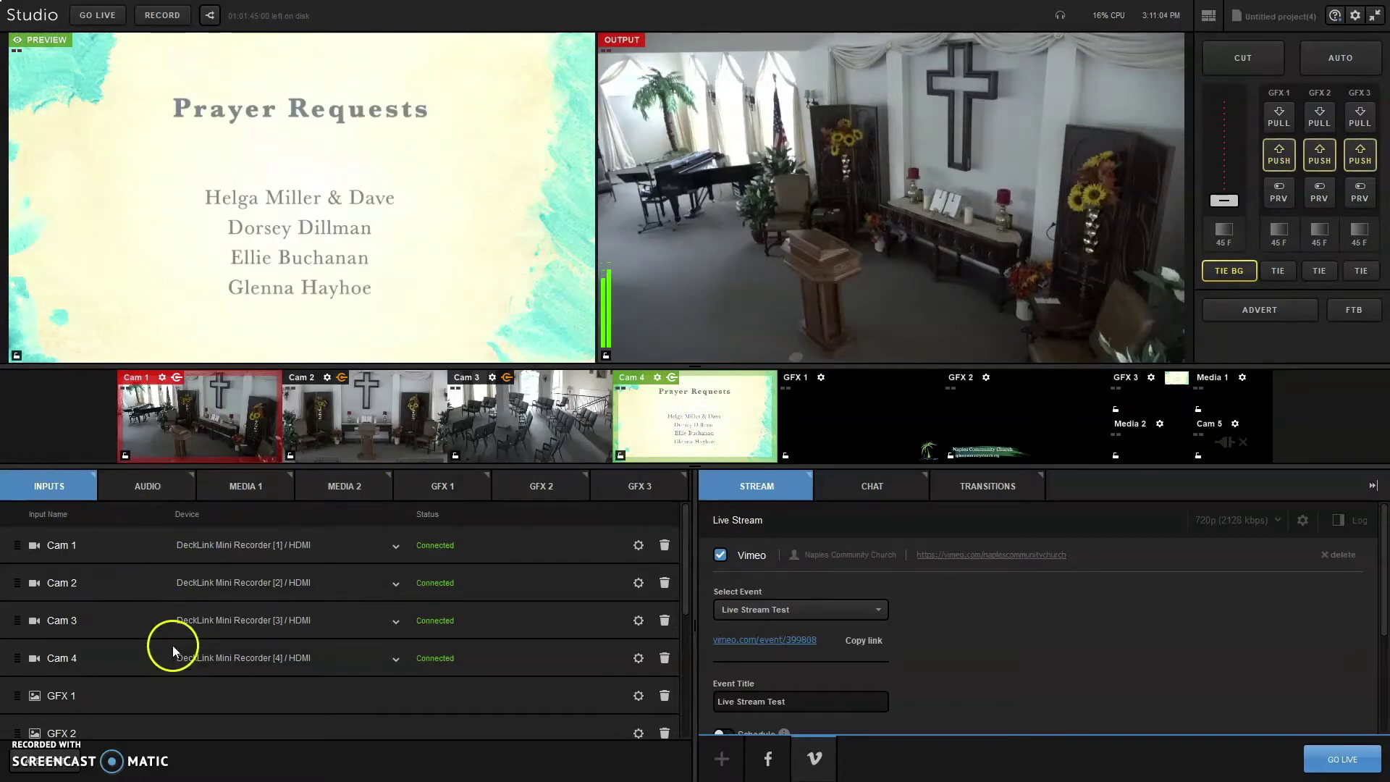
pyautogui.click(156, 492)
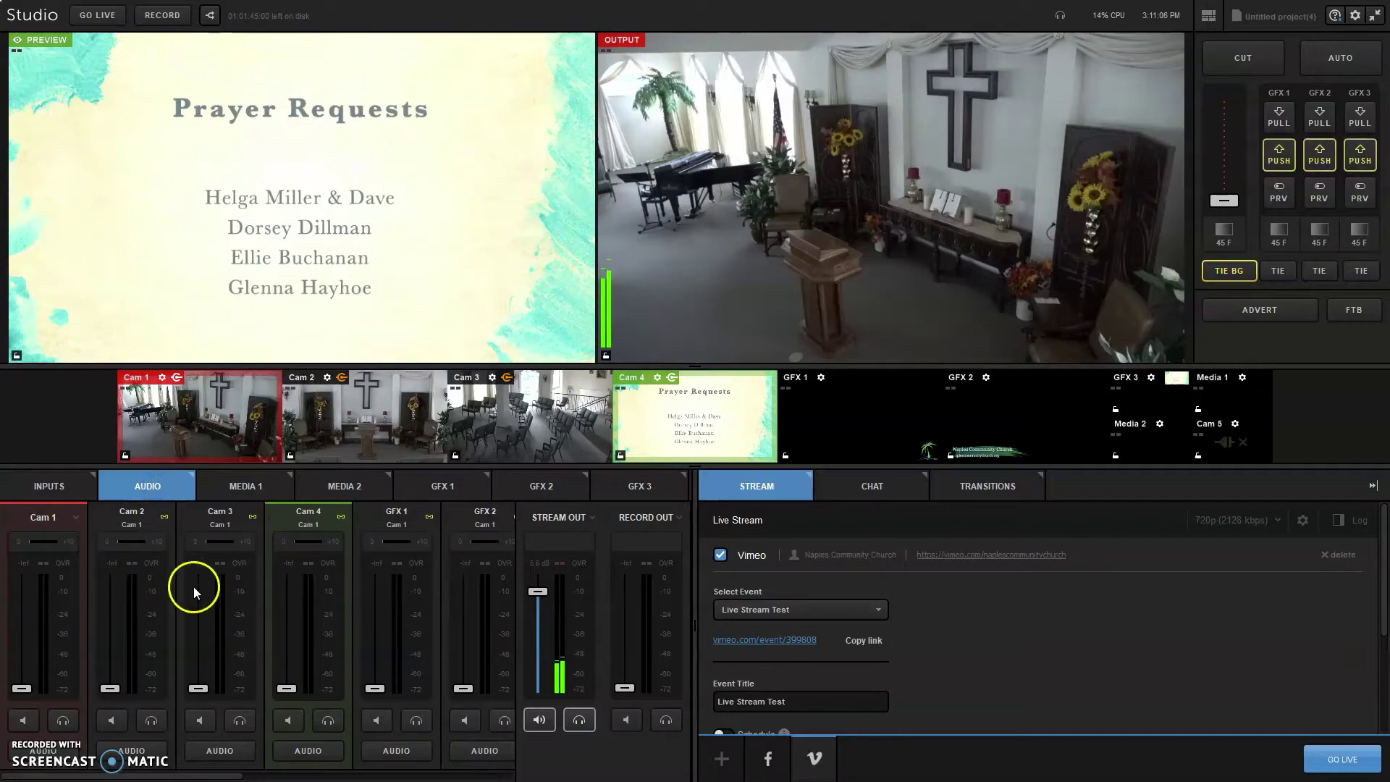
pyautogui.click(239, 490)
pyautogui.click(340, 490)
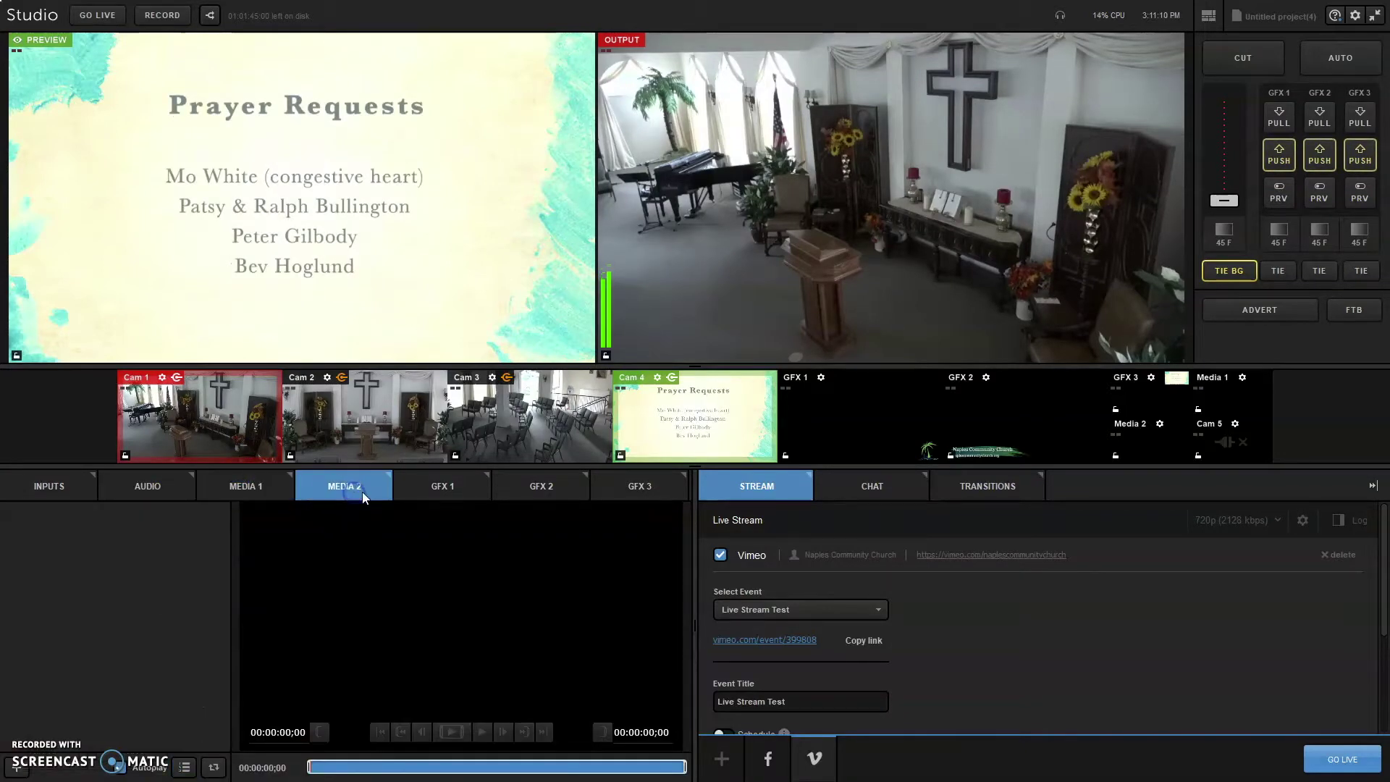
pyautogui.click(446, 491)
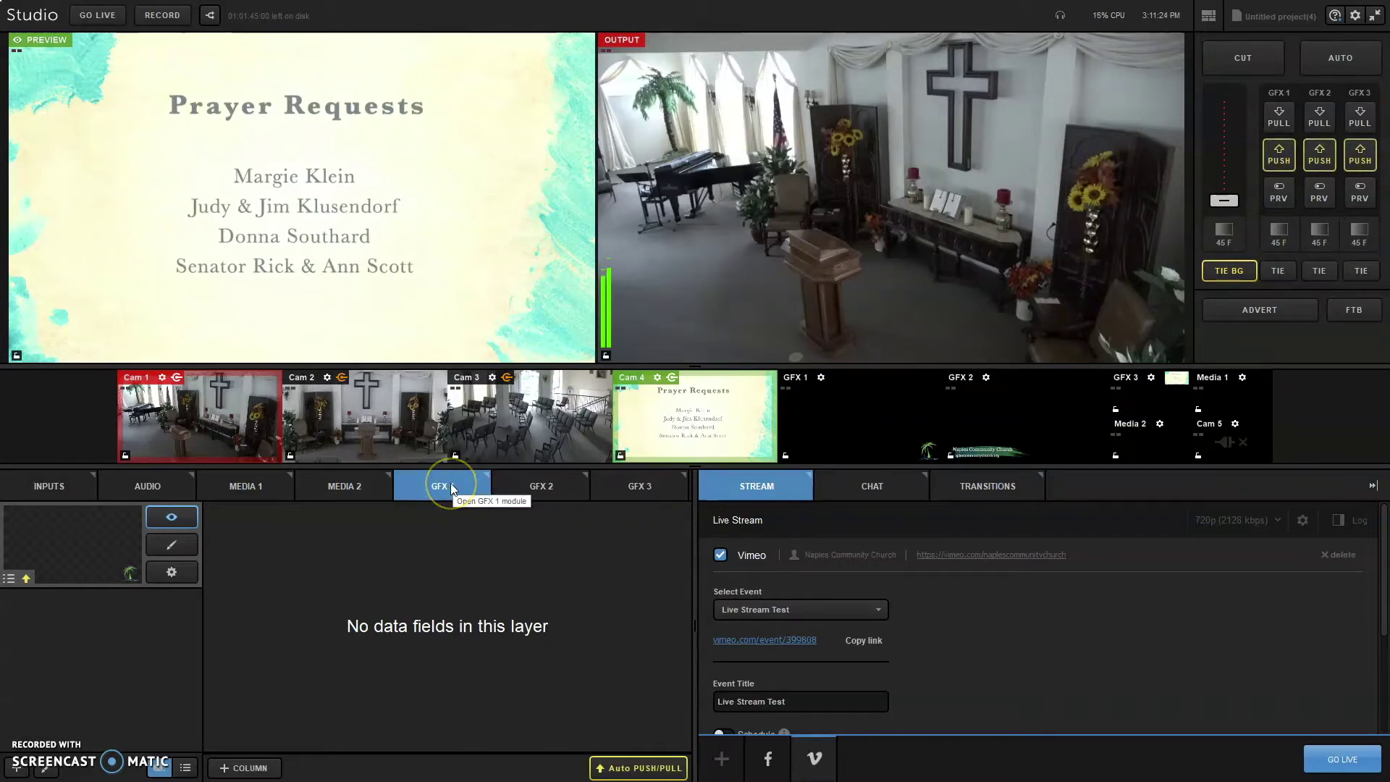
pyautogui.click(398, 497)
pyautogui.click(112, 583)
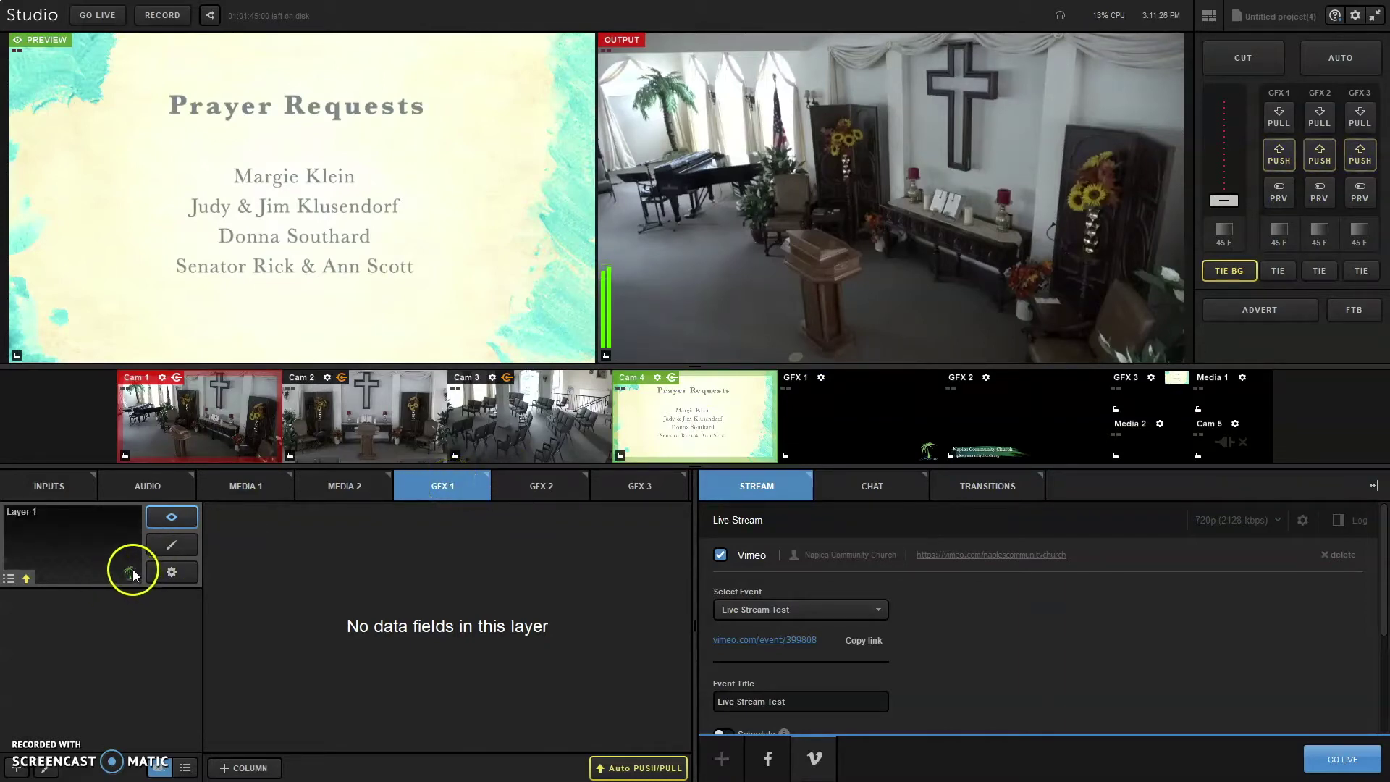
pyautogui.moveTo(123, 572); pyautogui.dragTo(133, 575)
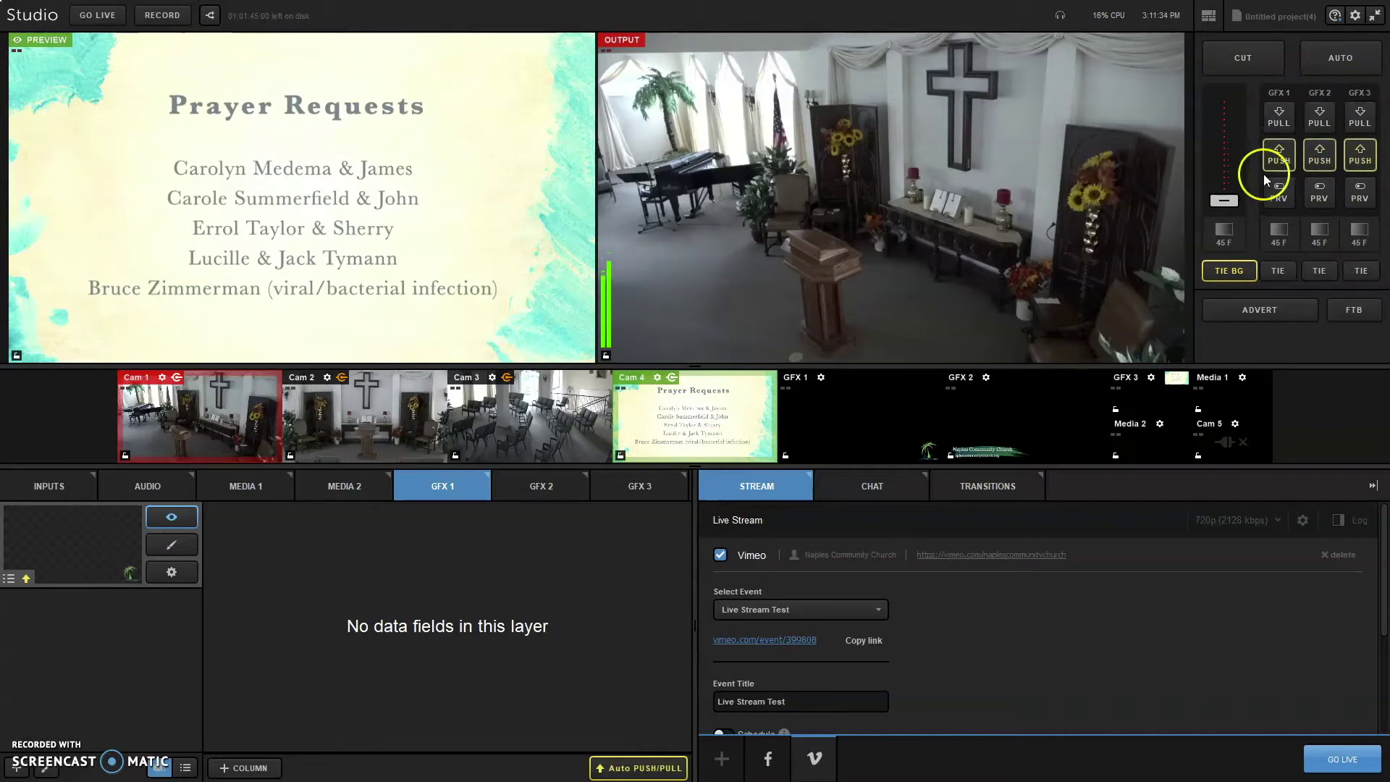
# Step: Push the GFX 1 palm tree logo to the program output, then toggle it off and back on
pyautogui.click(1279, 158)
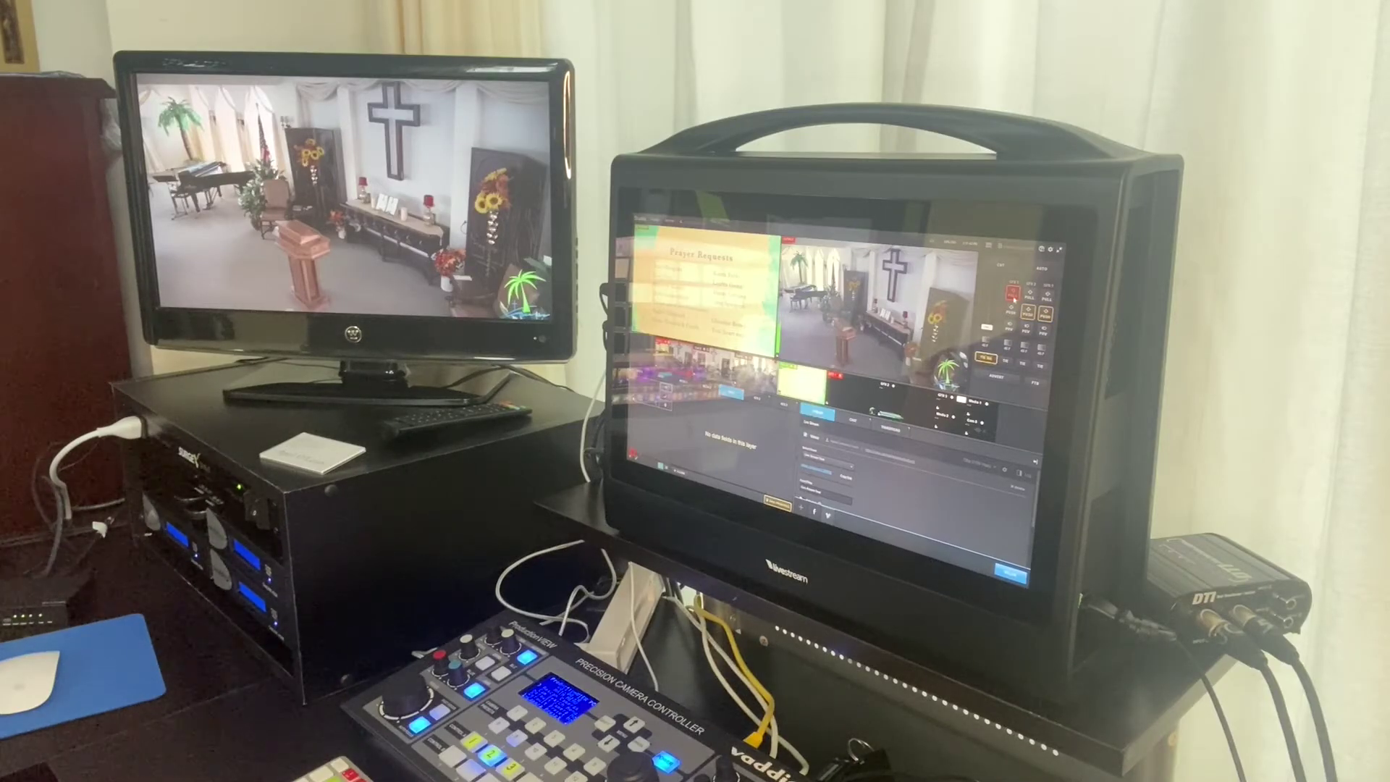
pyautogui.click(1013, 293)
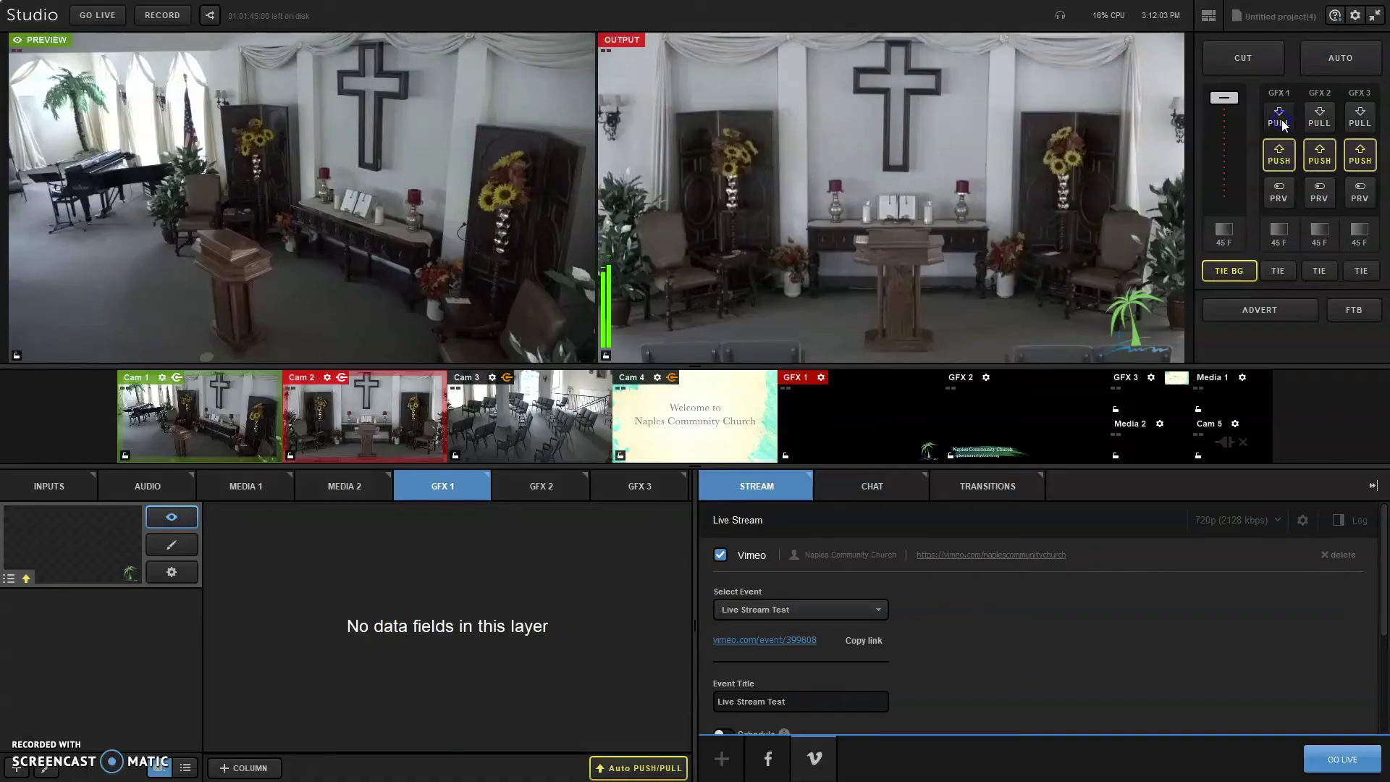
pyautogui.click(1279, 119)
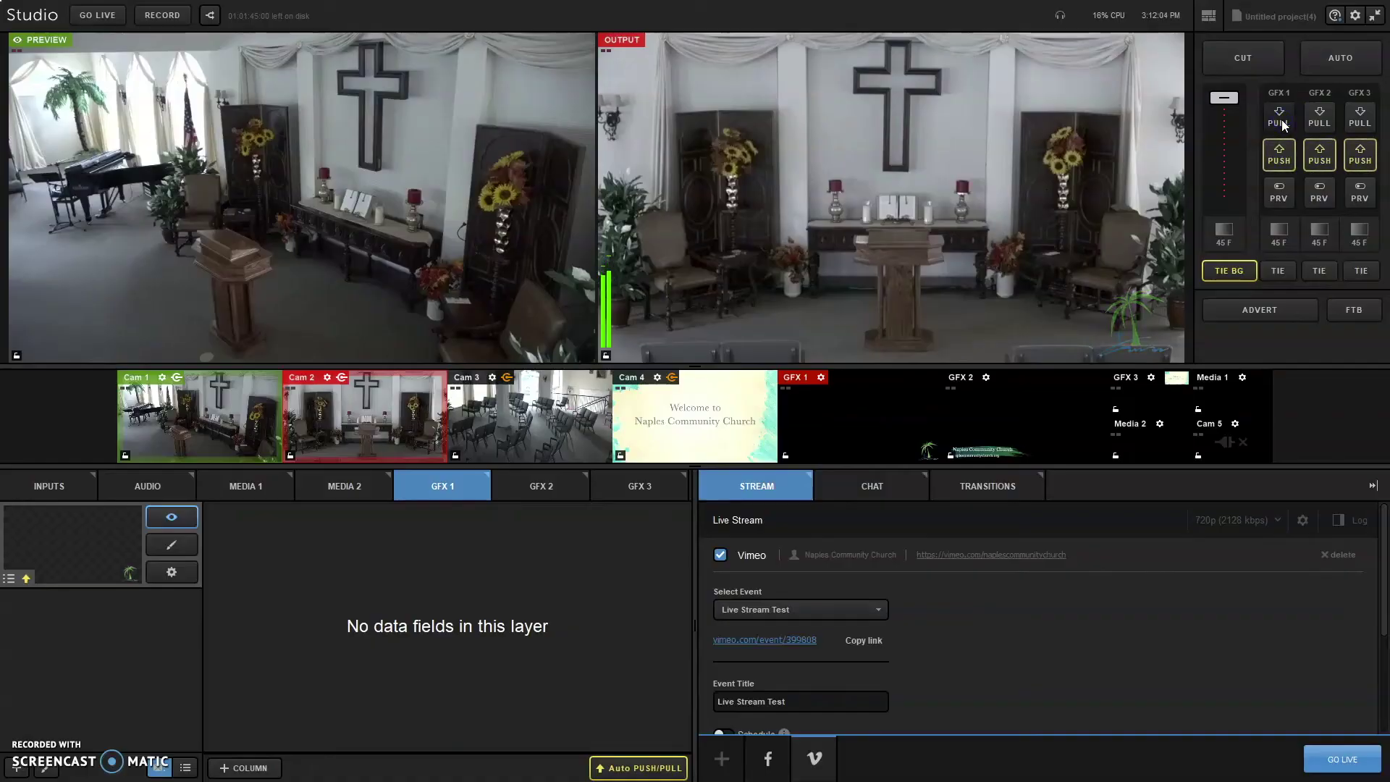
pyautogui.click(1274, 158)
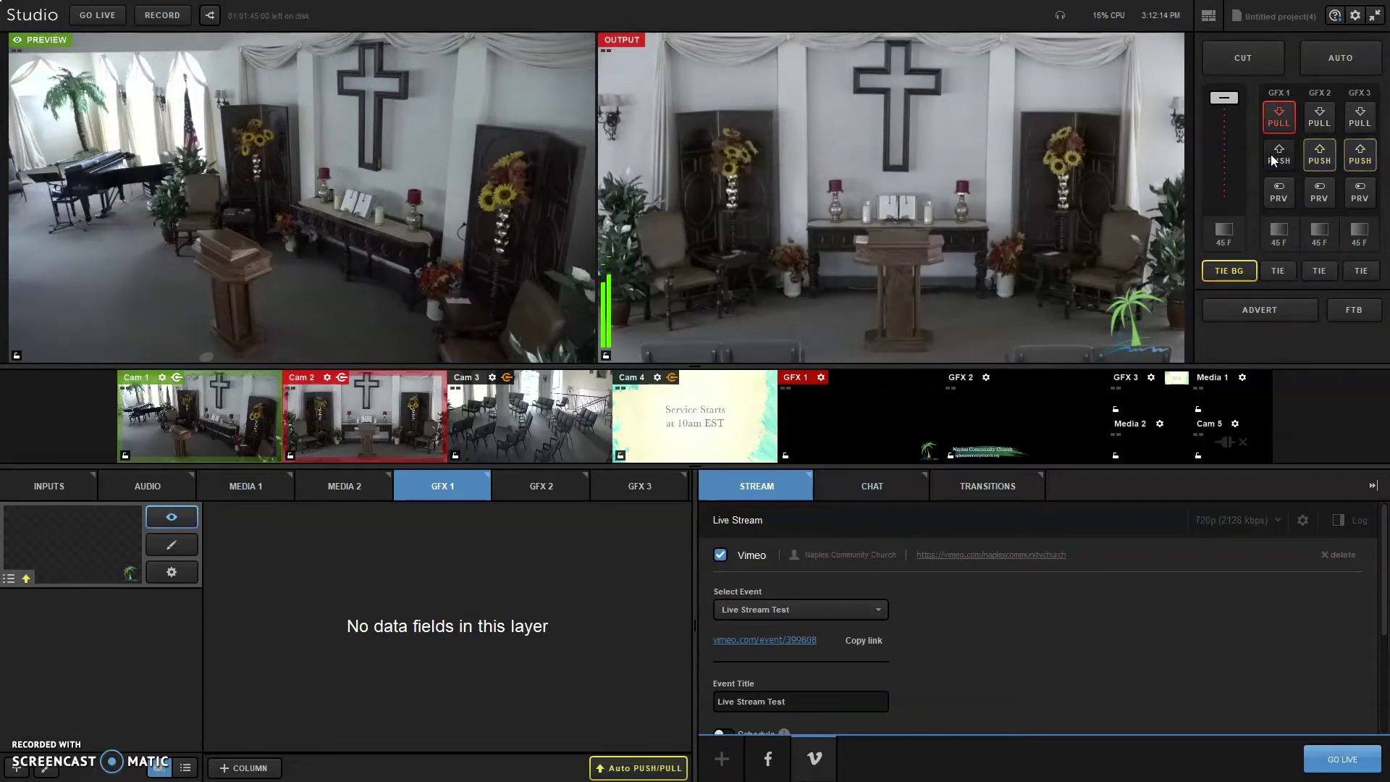
# Step: Preview the GFX 2 lower third and look through its list of names and subtitles
pyautogui.click(1022, 408)
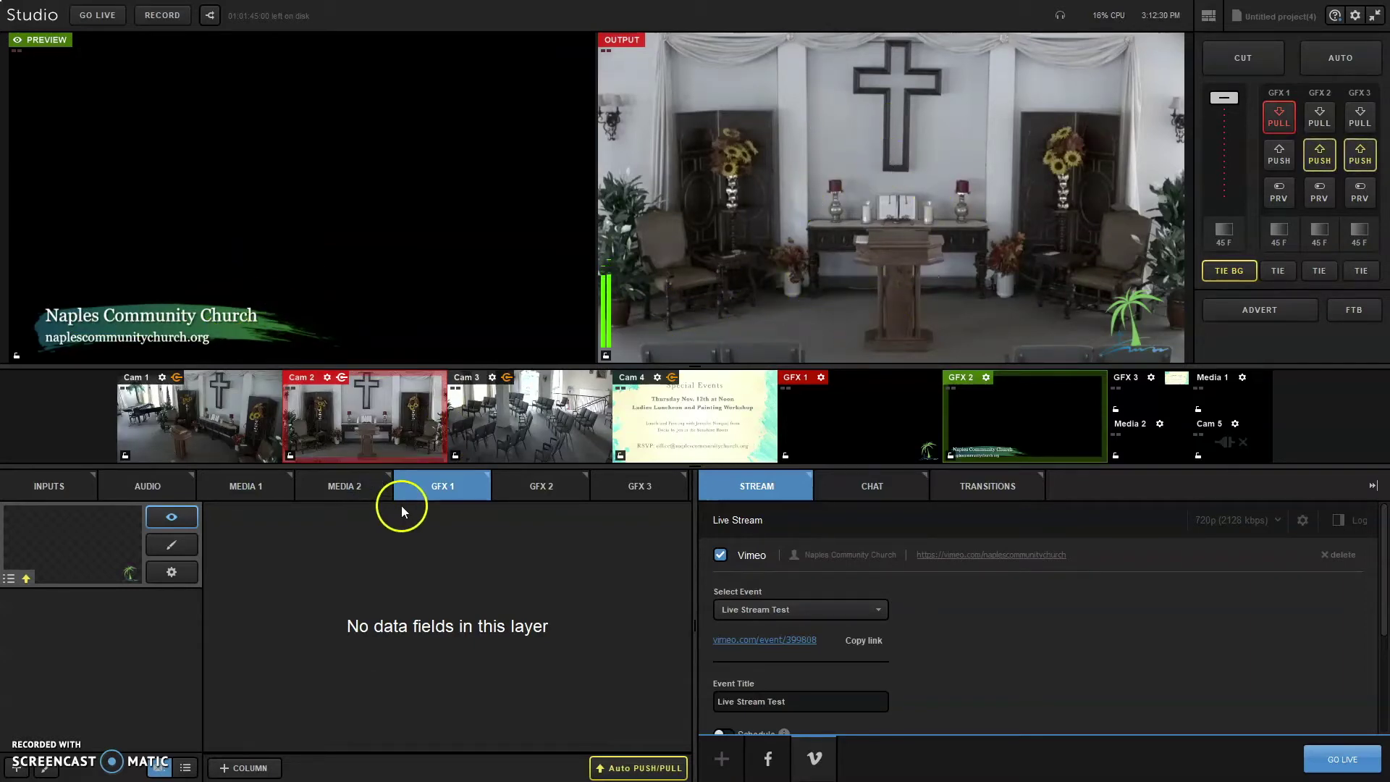
pyautogui.click(543, 488)
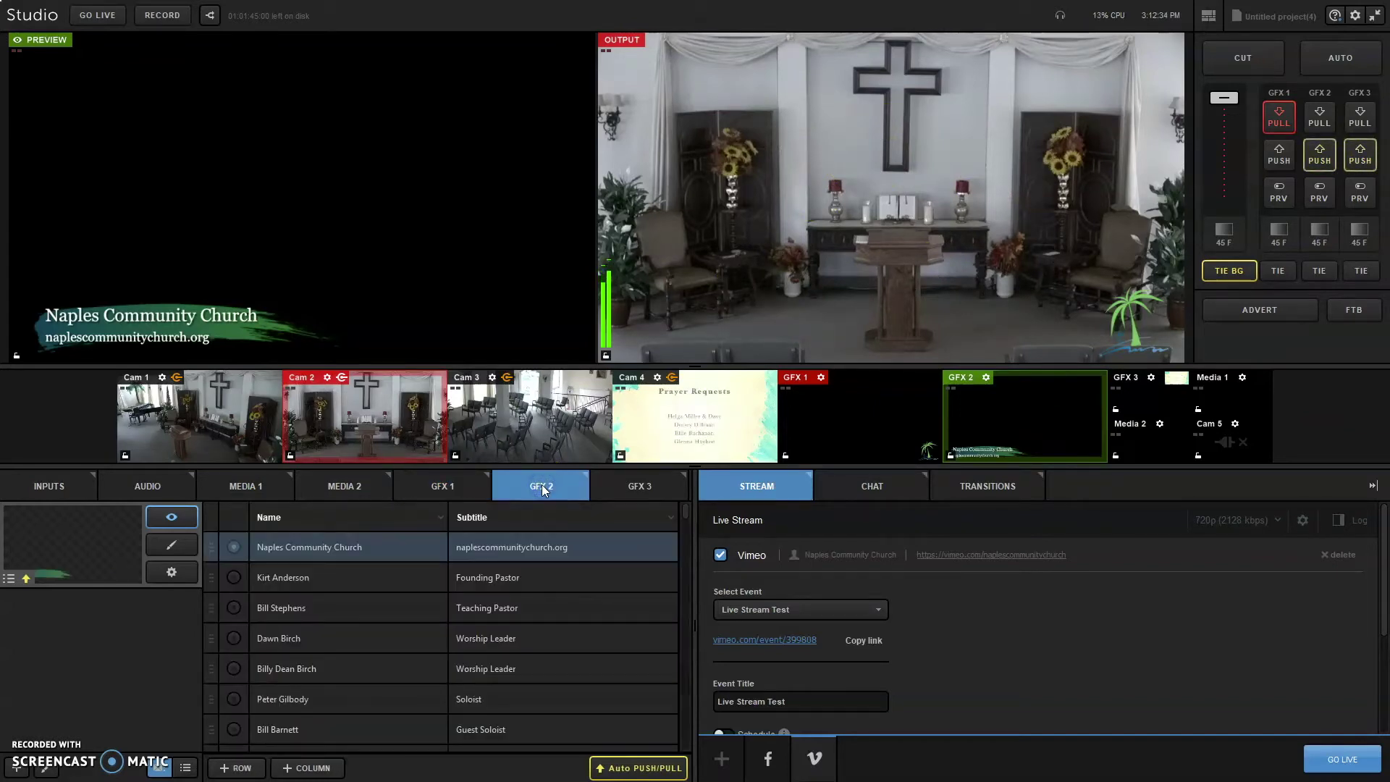
pyautogui.click(542, 489)
pyautogui.click(483, 576)
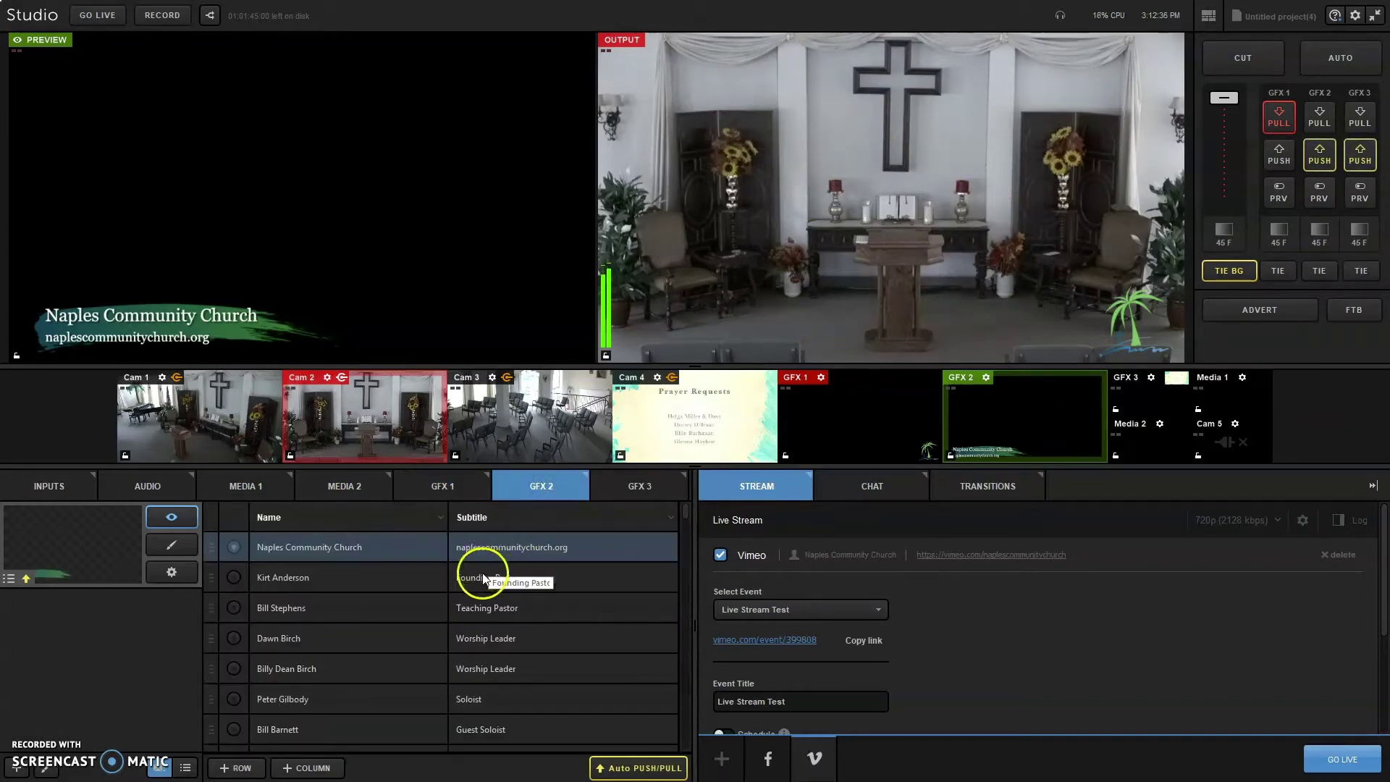
pyautogui.scroll(-5, 483, 576)
pyautogui.scroll(5, 476, 576)
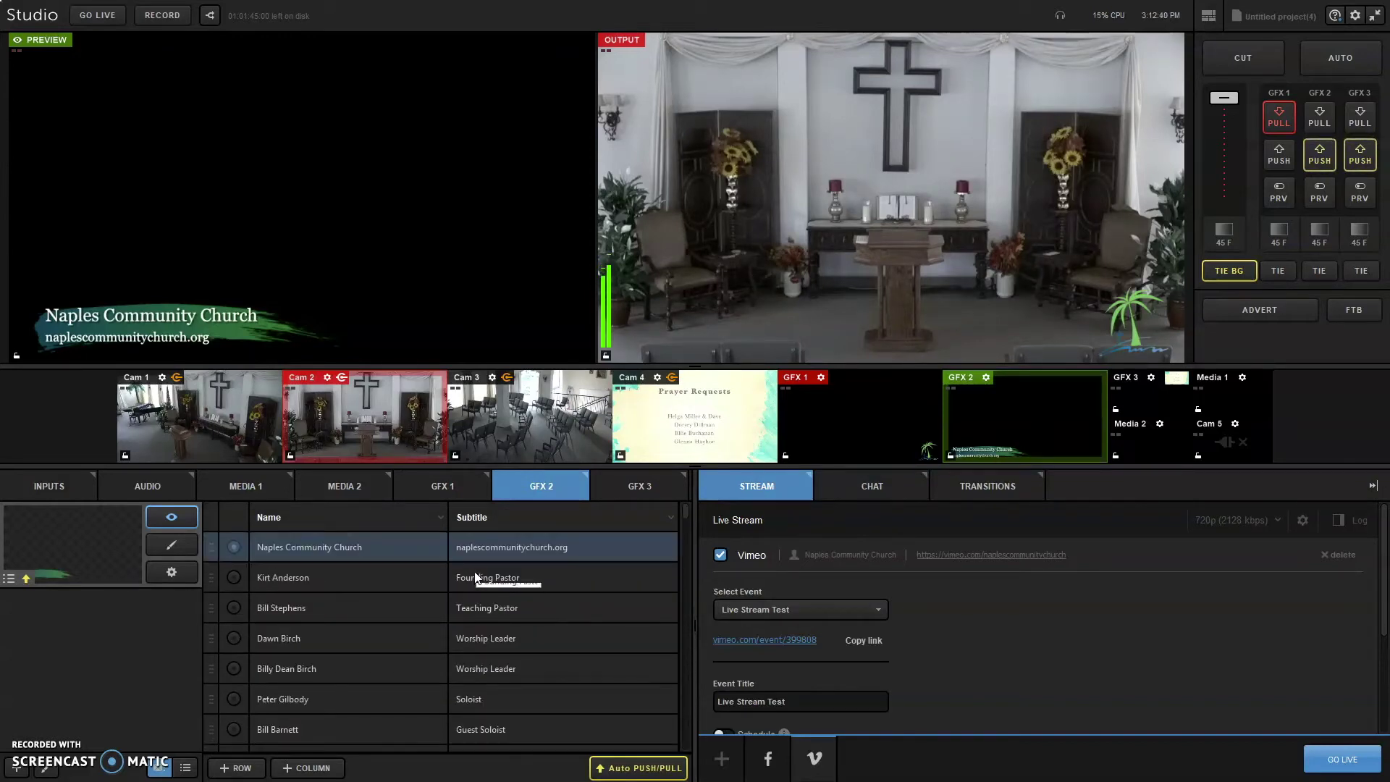
pyautogui.scroll(-1, 475, 575)
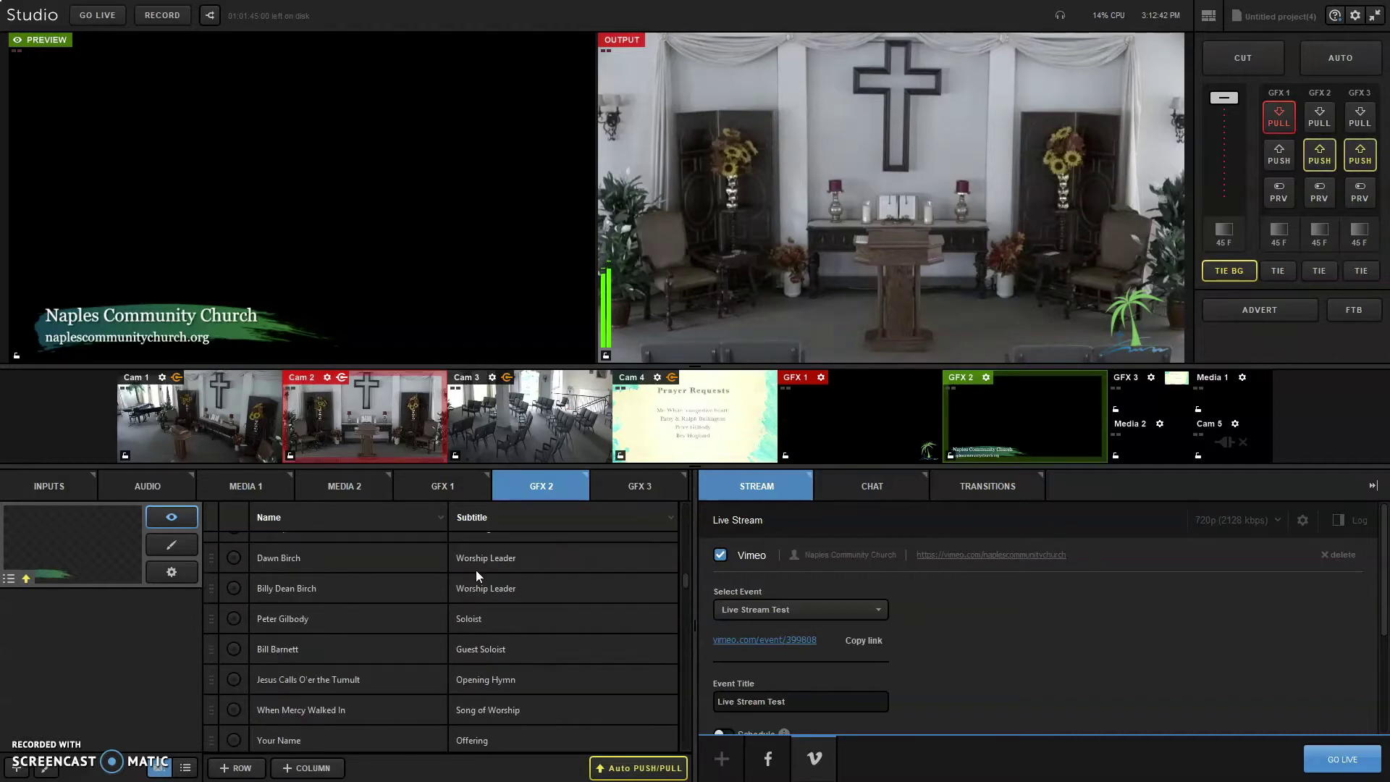
pyautogui.scroll(-1, 477, 574)
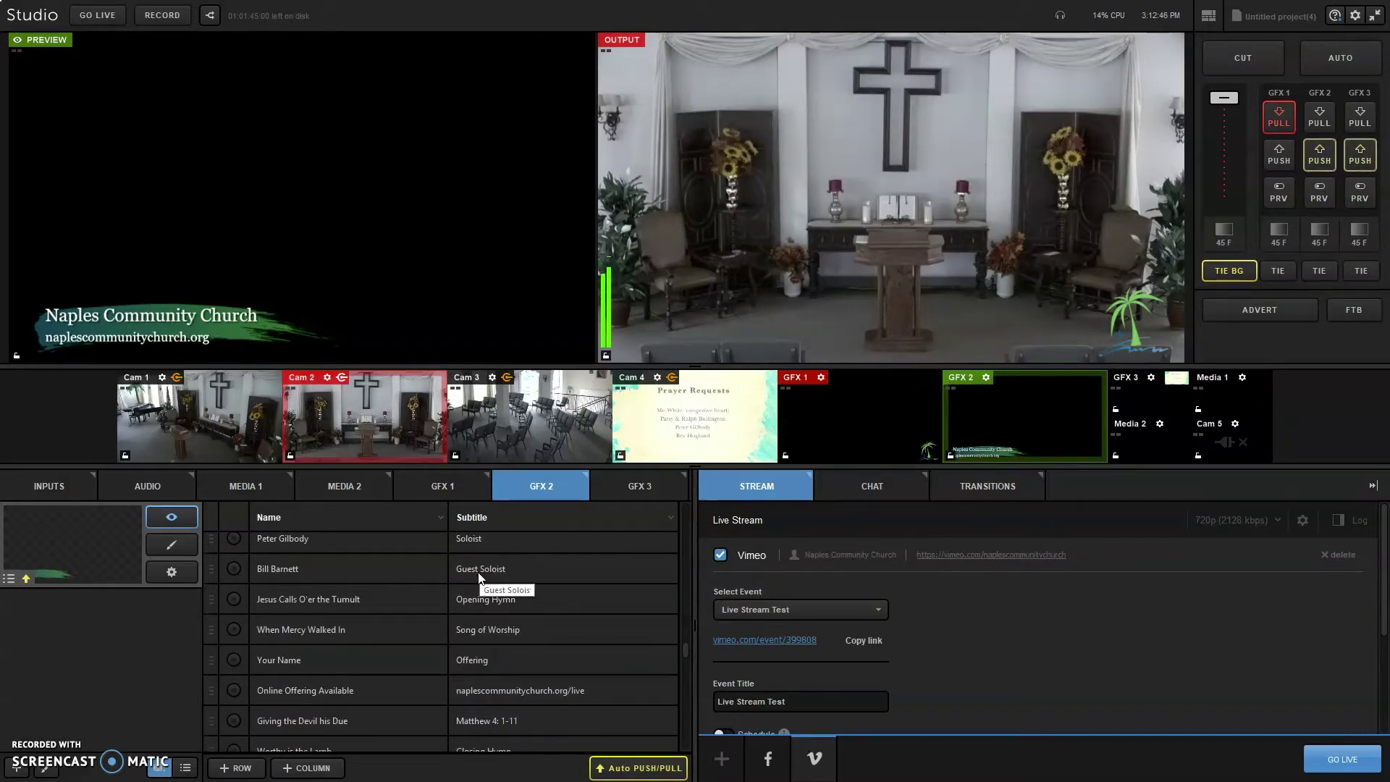
# Step: Push the Opening Hymn title live, change its name to "Onward Christian Soldiers", and take it off the output
pyautogui.click(233, 600)
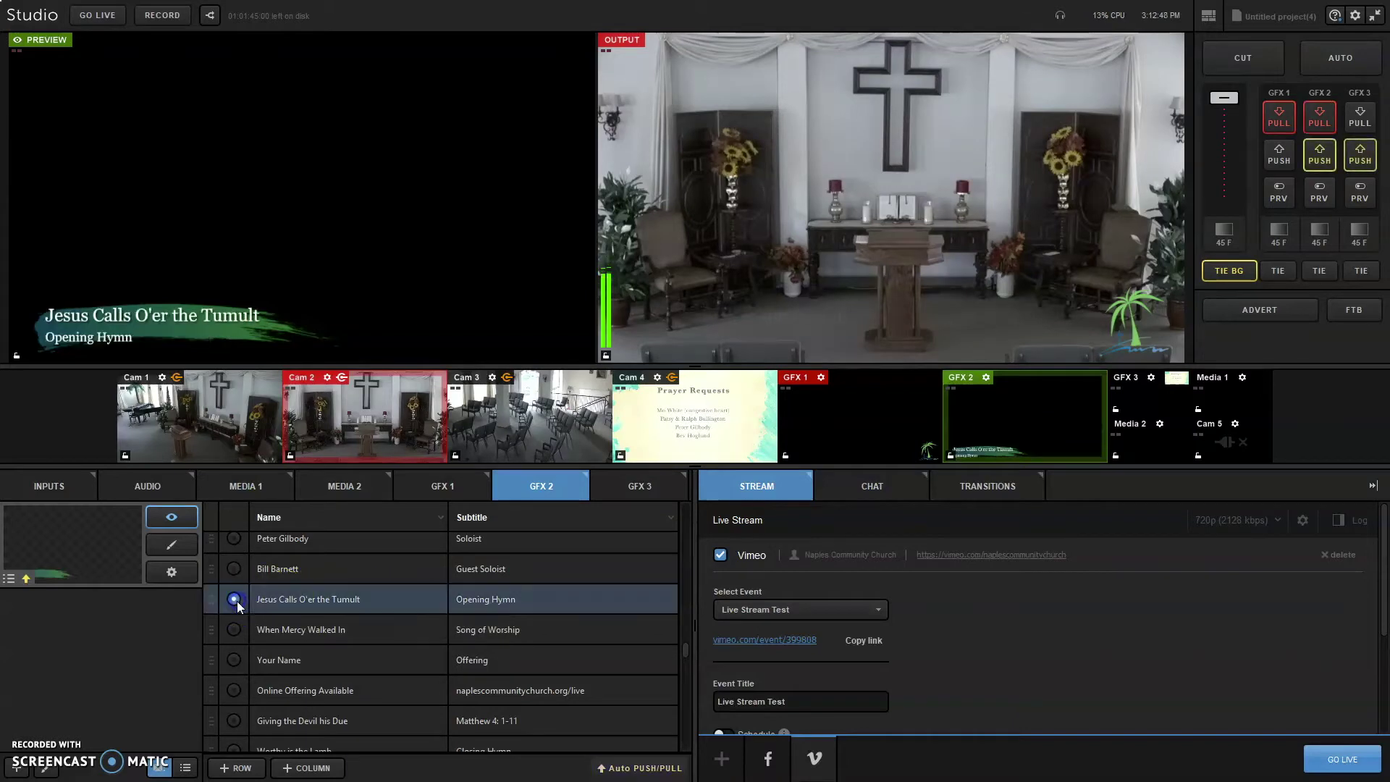
pyautogui.doubleClick(311, 605)
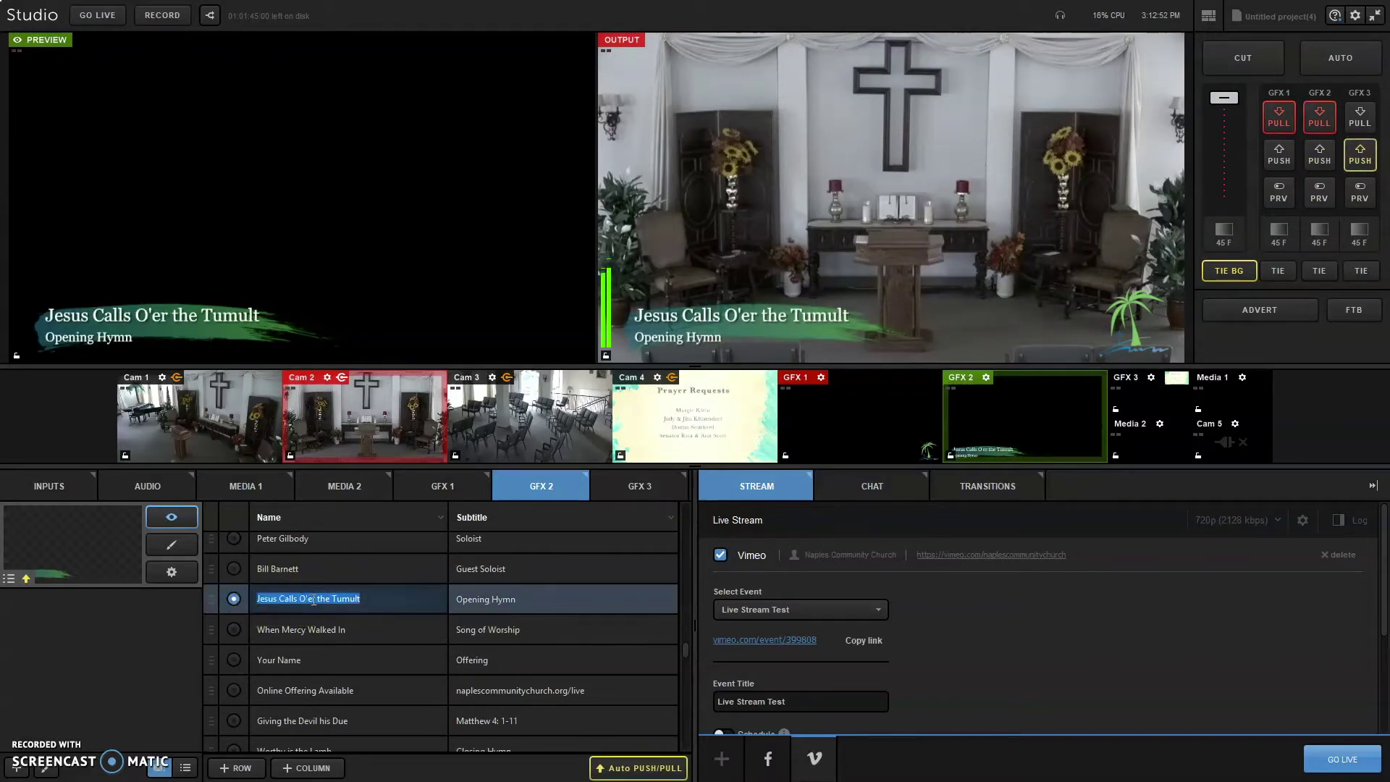
pyautogui.write('O')
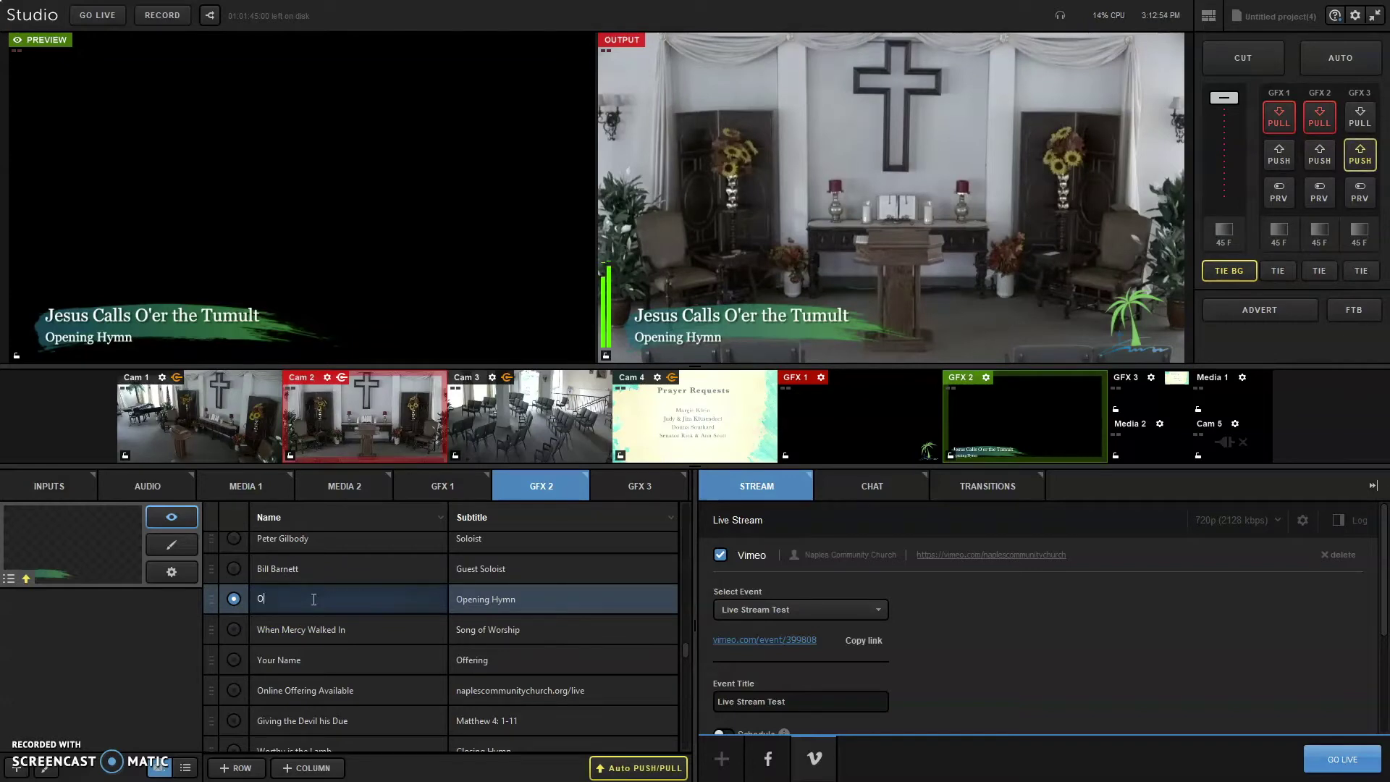
pyautogui.write('nward Christian Soldiers')
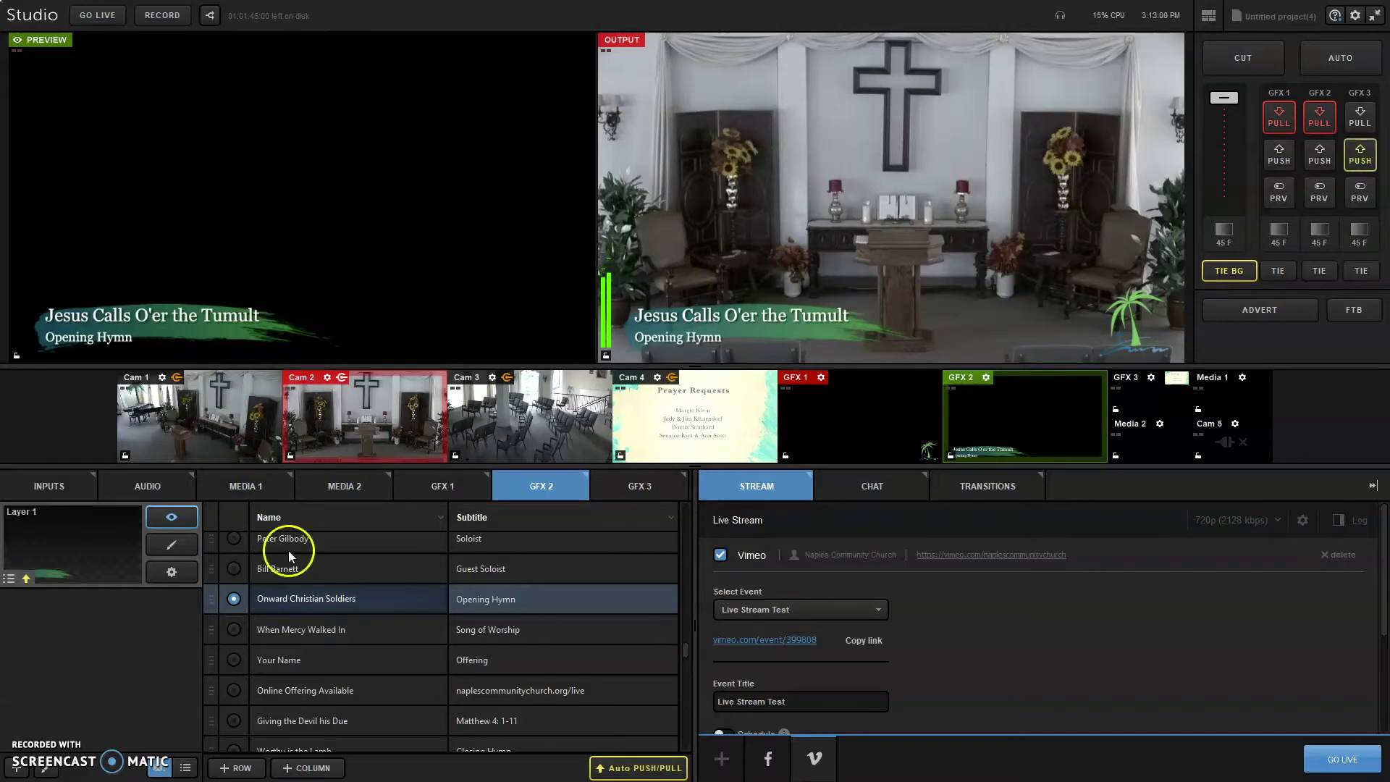
pyautogui.press('Return')
pyautogui.click(234, 599)
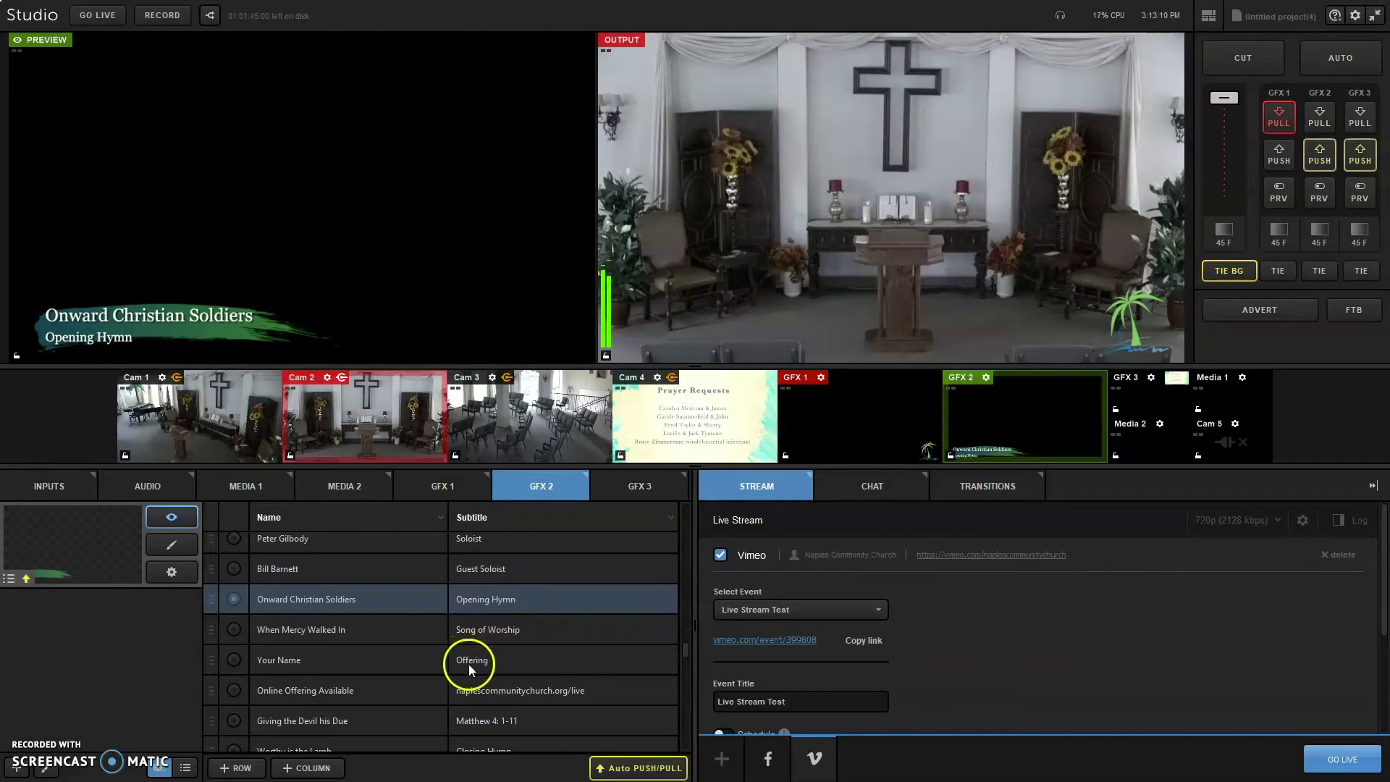
# Step: Put Cam 2 in preview and toggle the Founding Pastor lower third on and off from the GFX 2 list
pyautogui.scroll(-2, 482, 657)
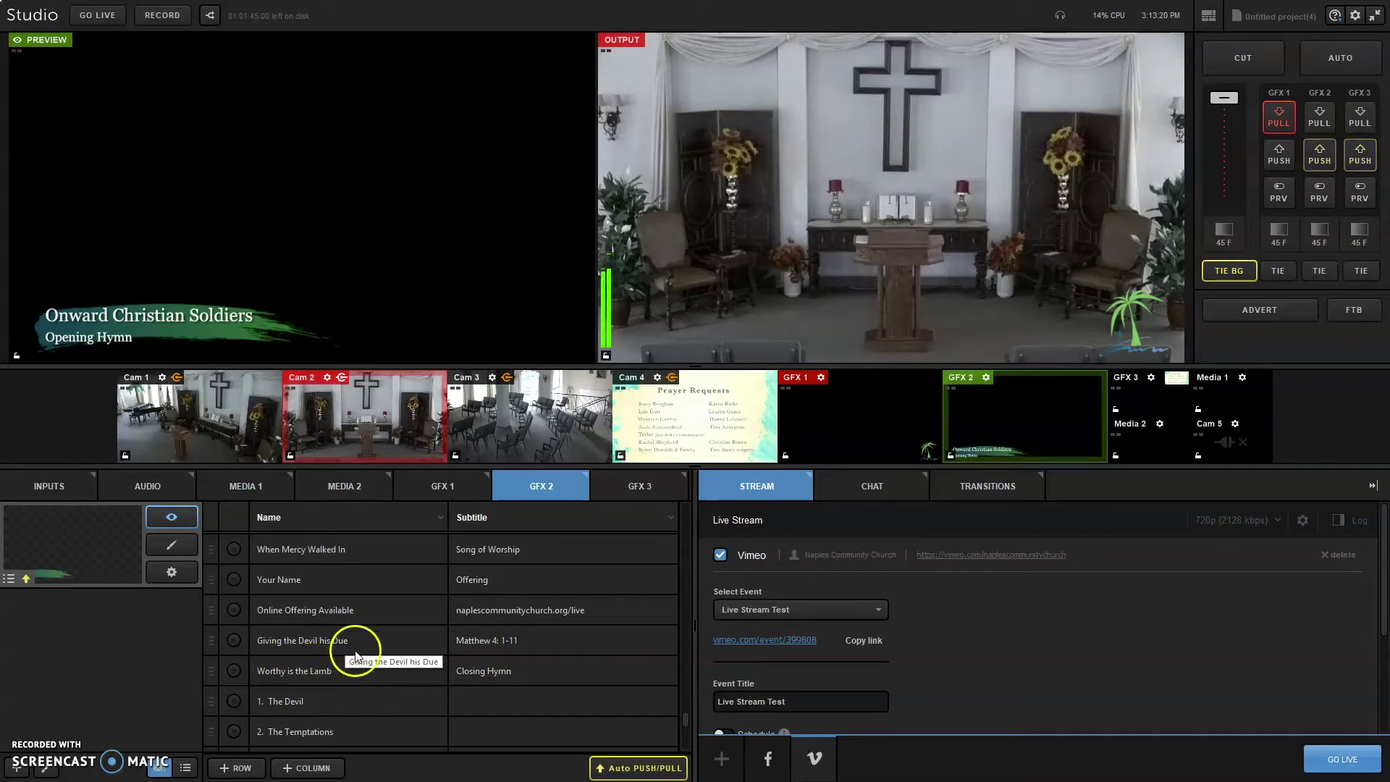
pyautogui.click(364, 420)
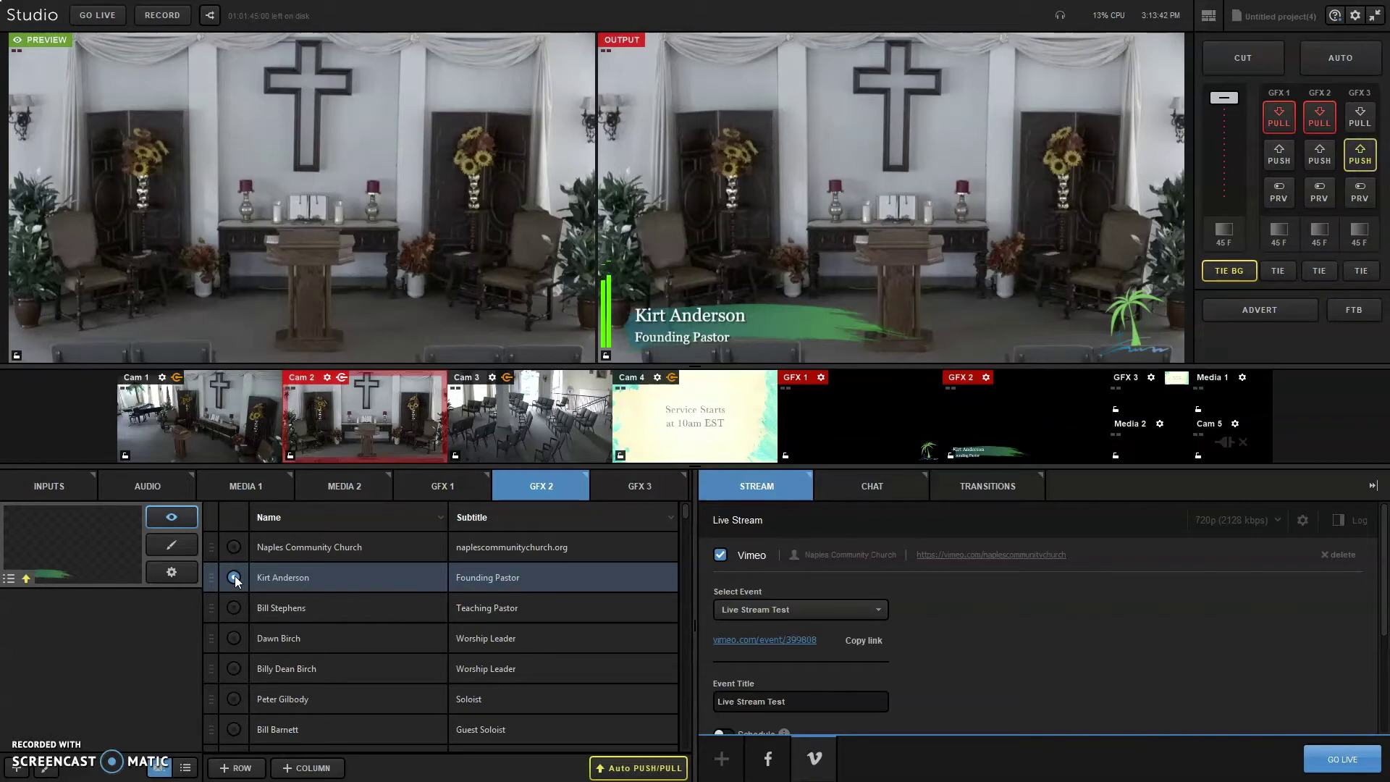
pyautogui.click(234, 578)
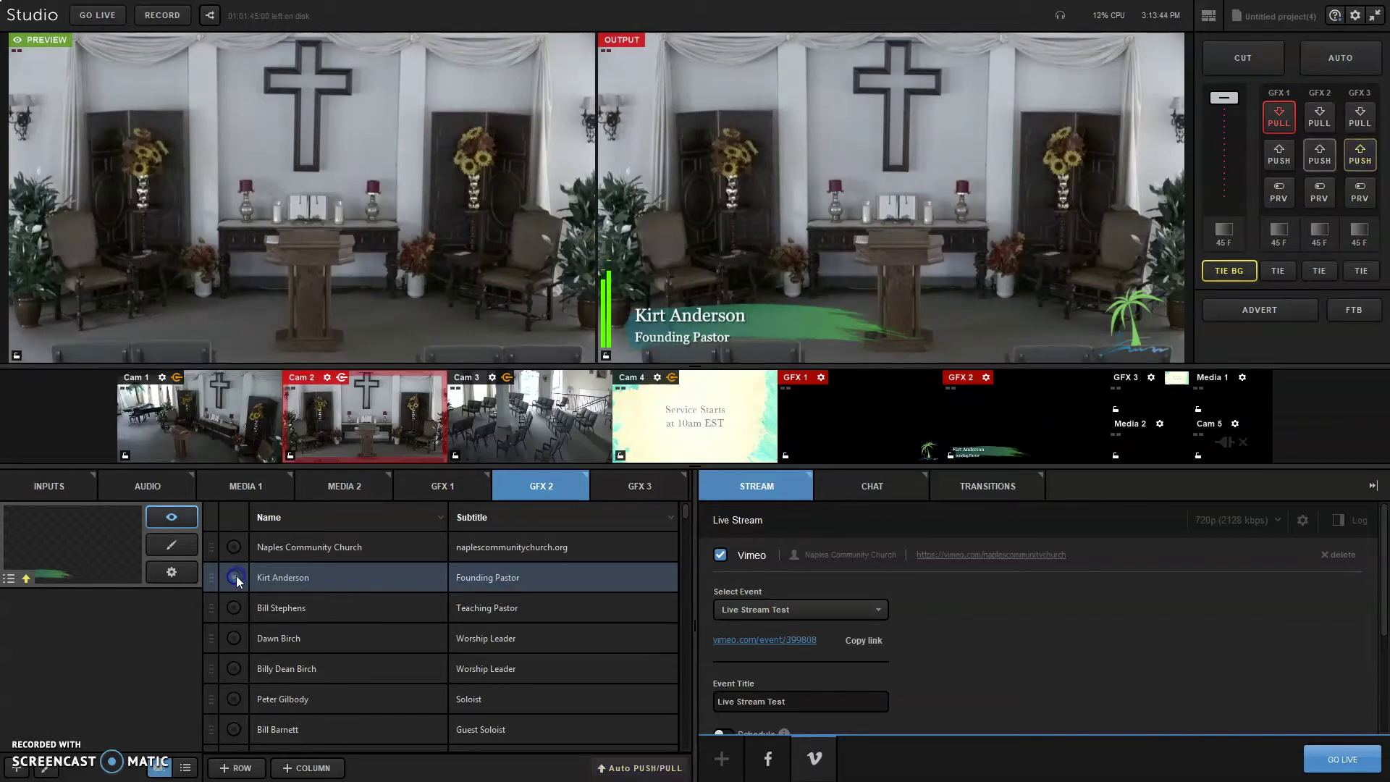
pyautogui.click(244, 575)
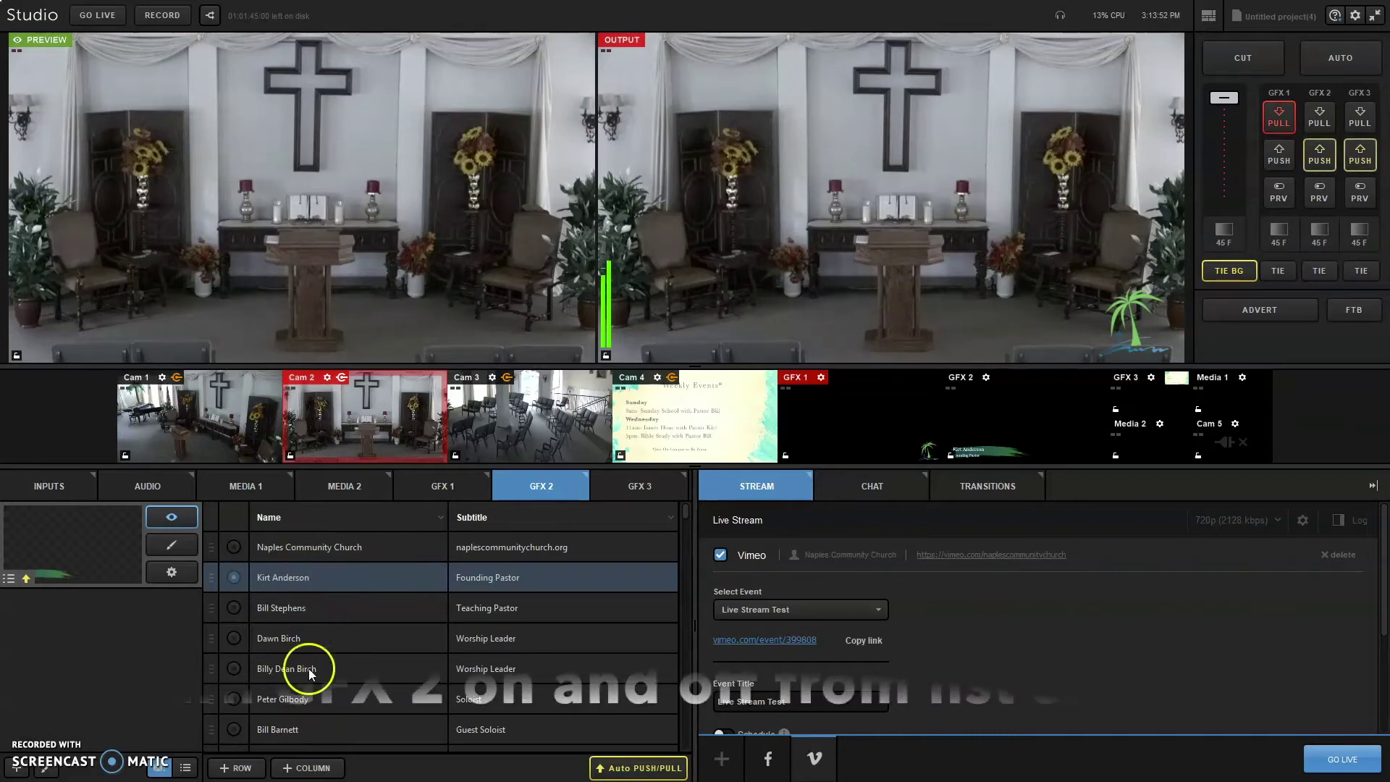
pyautogui.click(1318, 155)
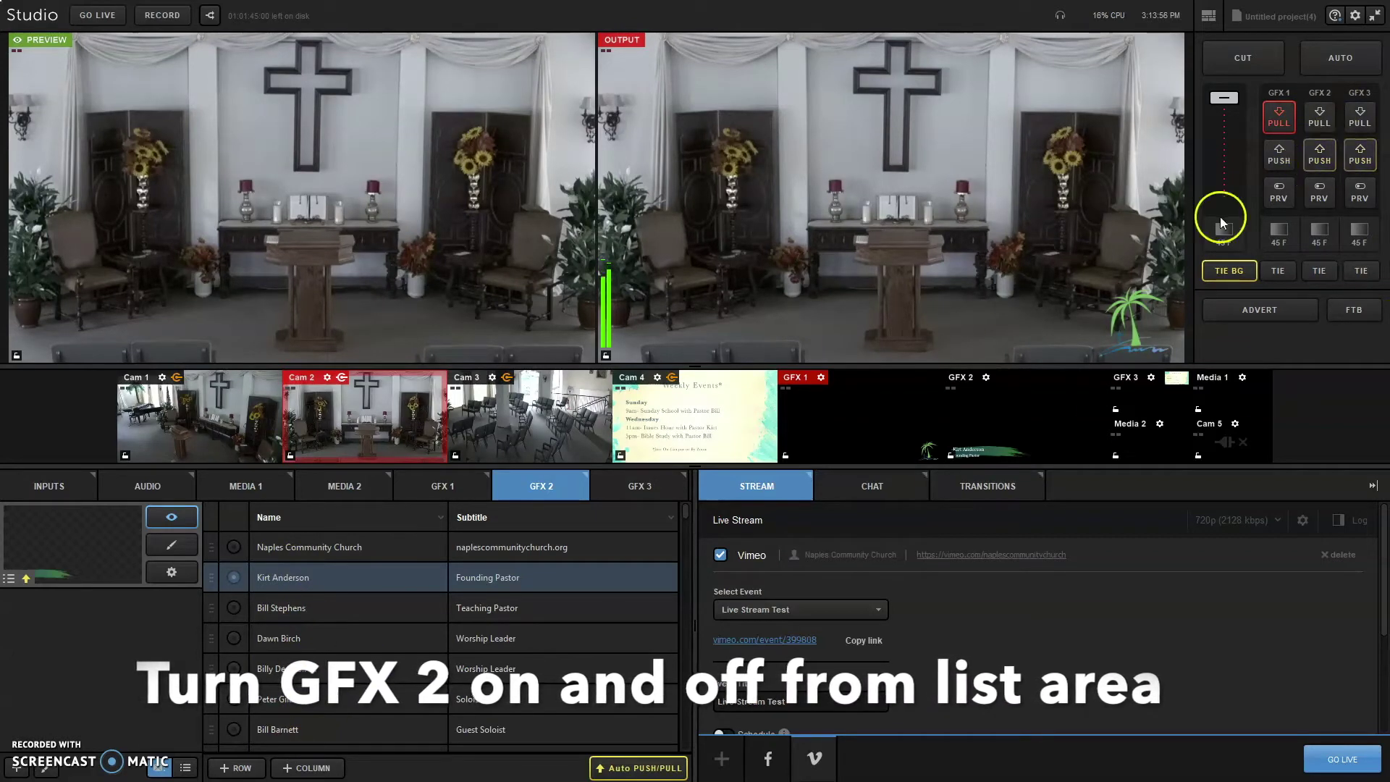
# Step: Show the Teaching Pastor lower third on the output from the GFX 2 list, then remove it
pyautogui.click(234, 609)
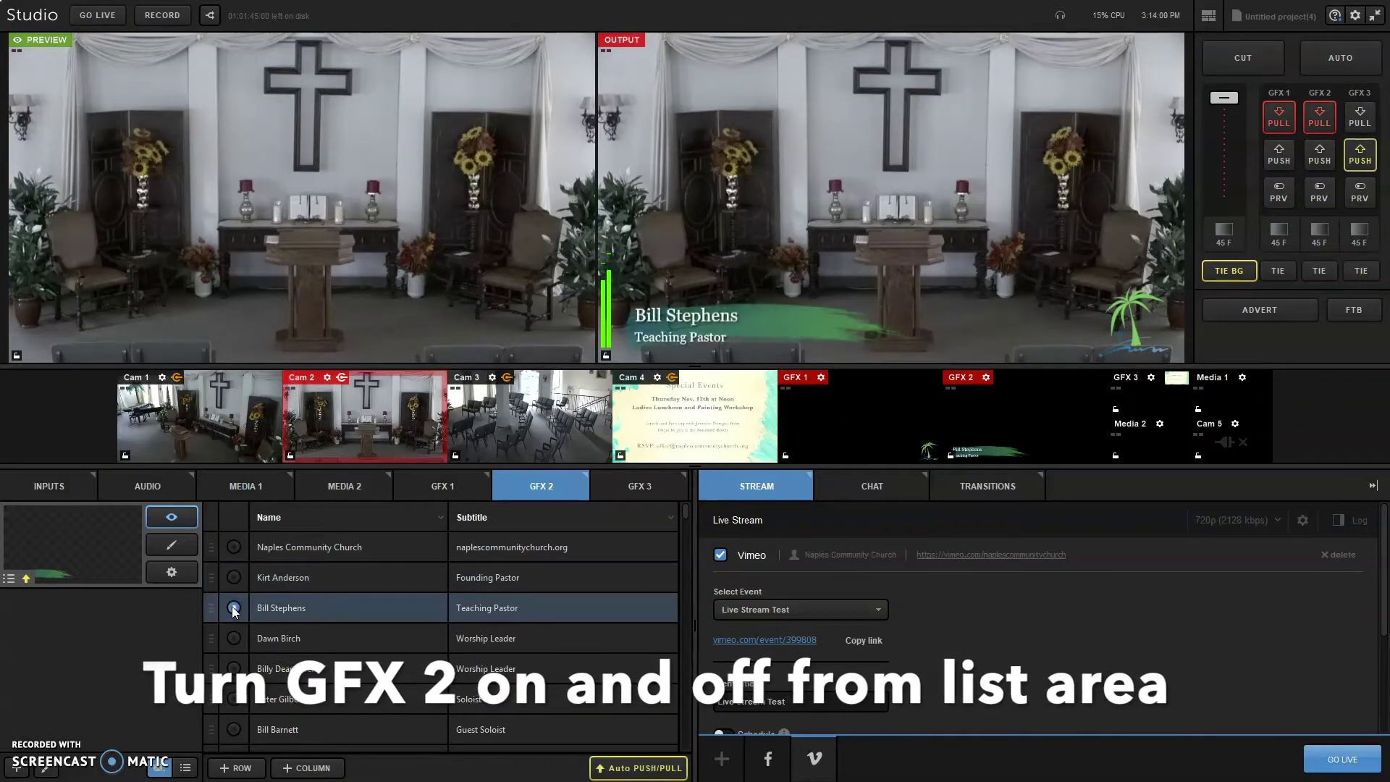
pyautogui.click(233, 609)
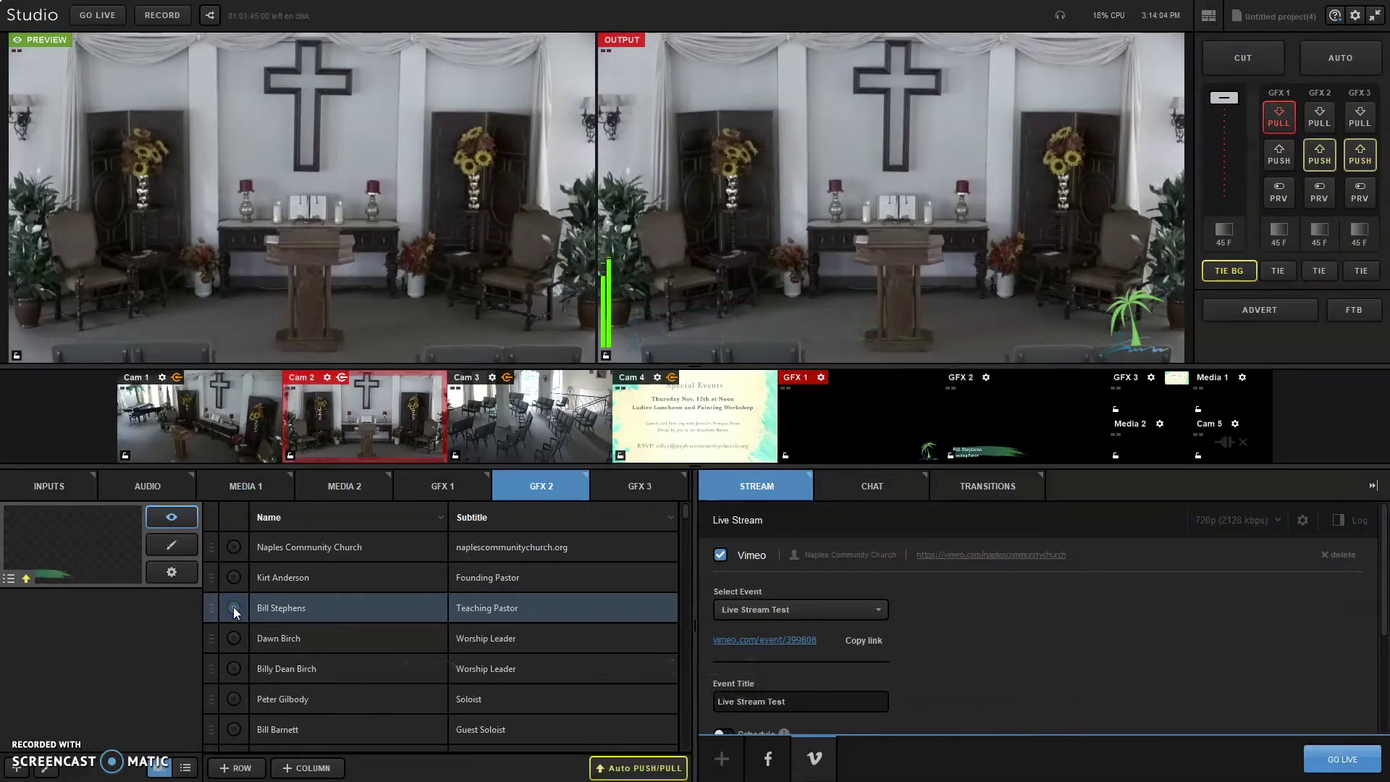
pyautogui.click(301, 586)
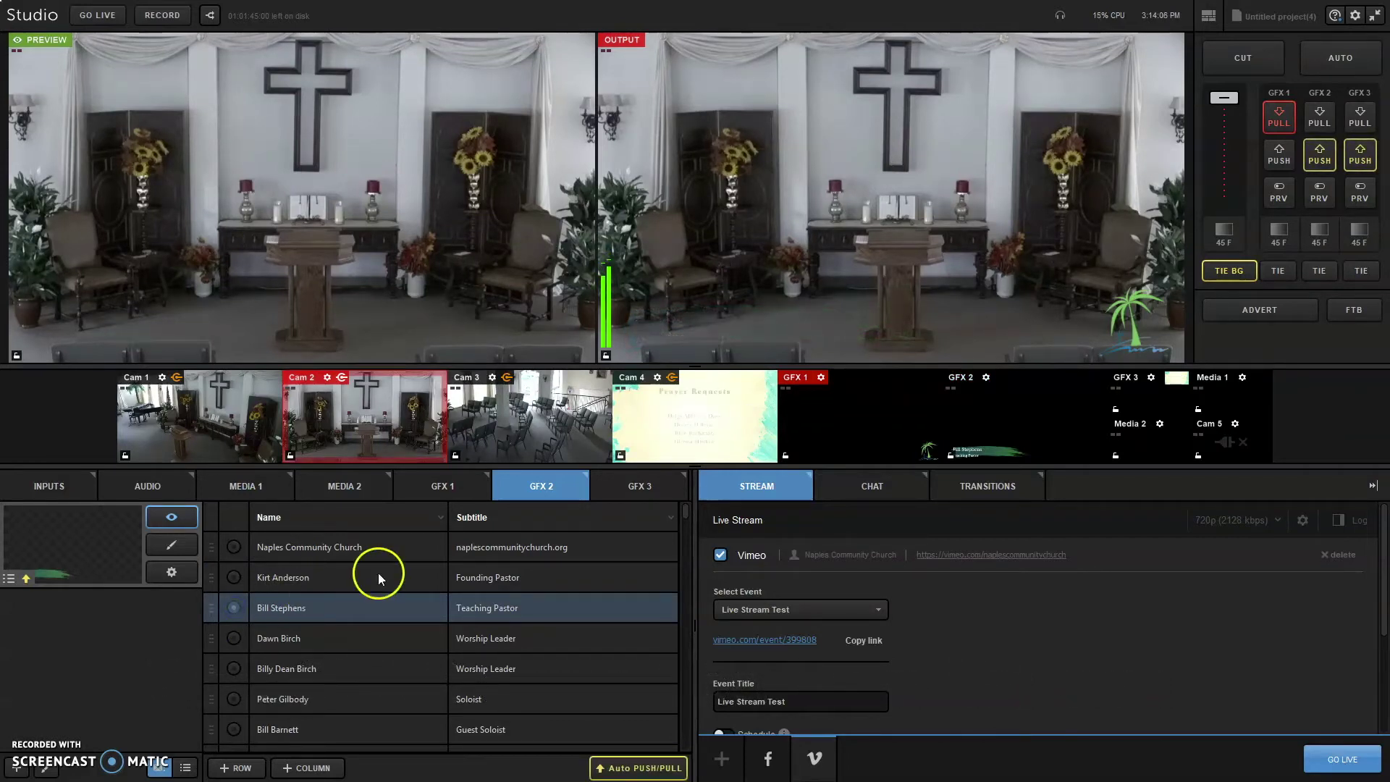
# Step: Open the GFX 3 module, push its song lyrics overlay to the output, and pull it off again
pyautogui.click(633, 488)
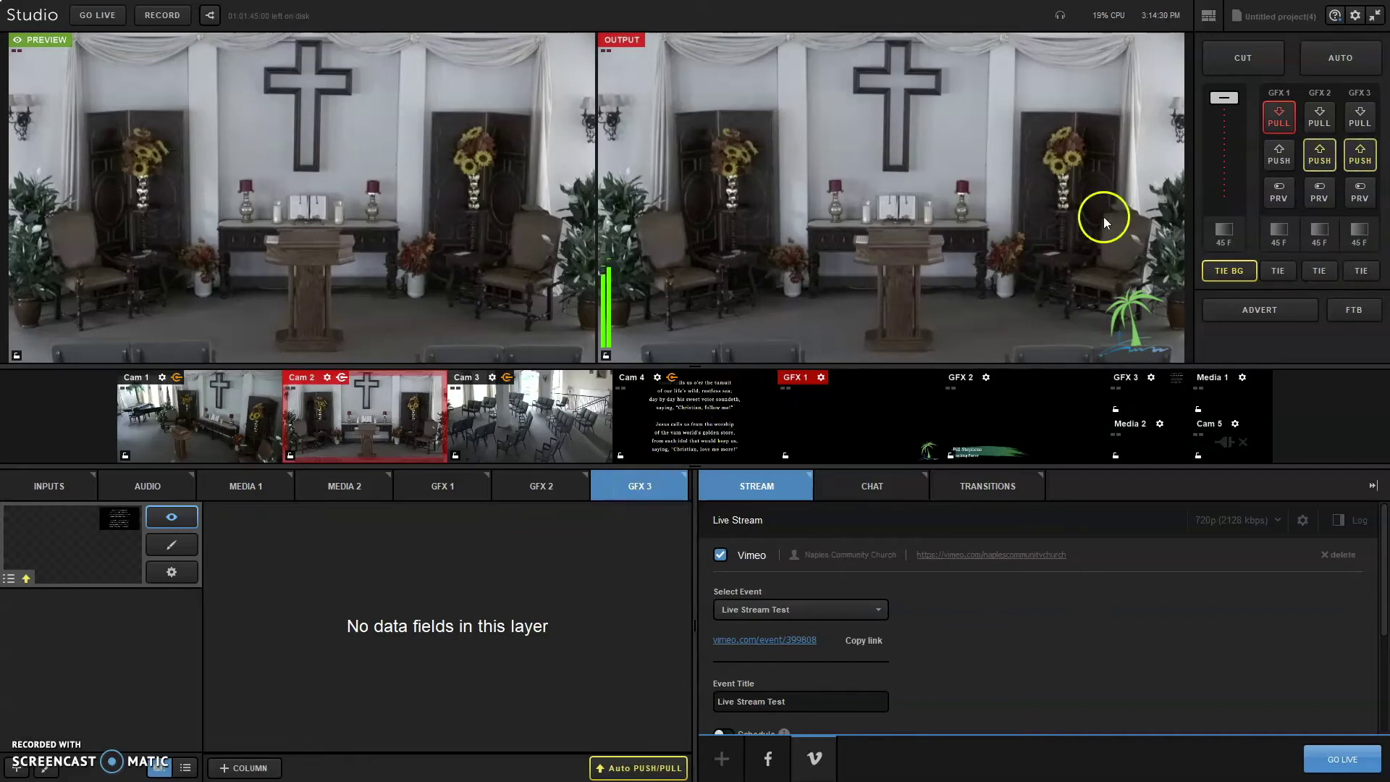
pyautogui.click(1376, 160)
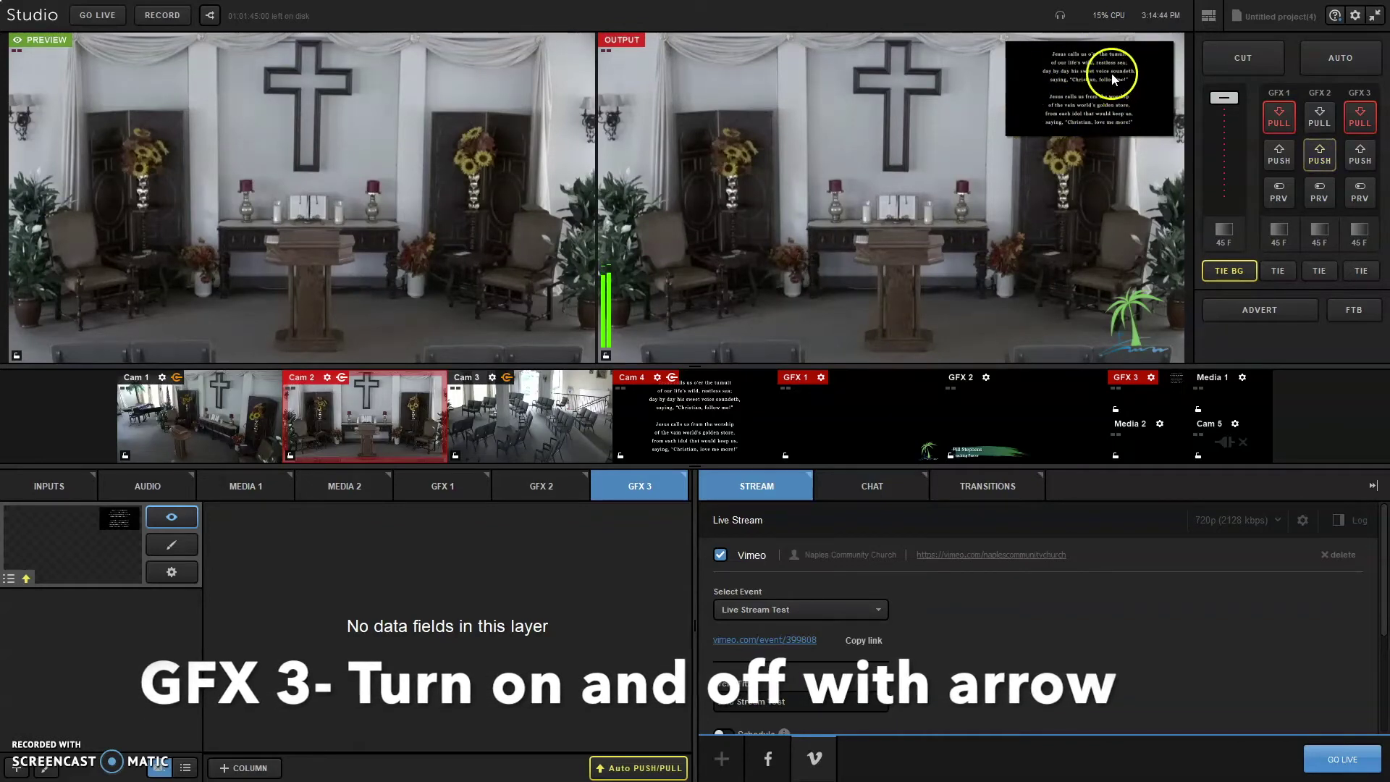
pyautogui.click(1364, 118)
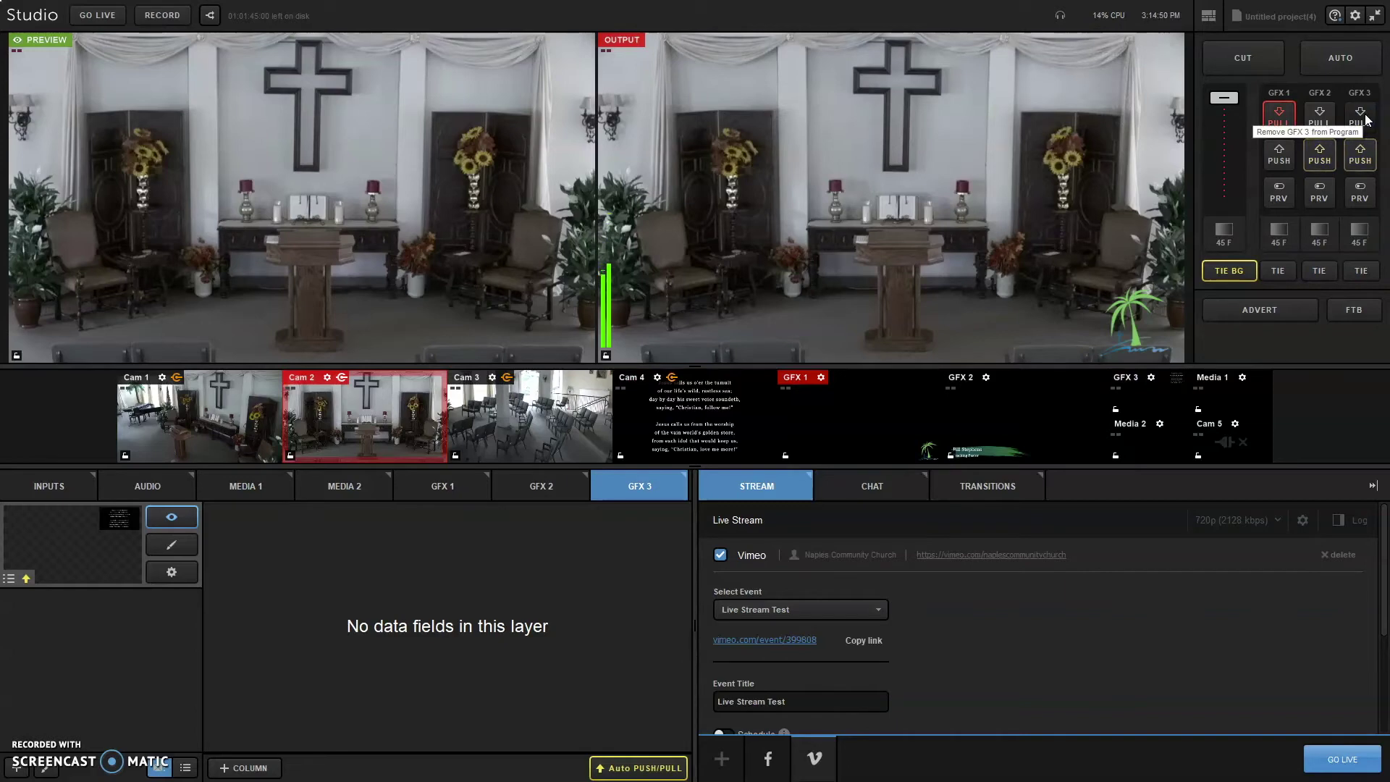
# Step: Show the "Onward Christian Soldiers" Opening Hymn title on the output from the GFX 2 list
pyautogui.click(539, 493)
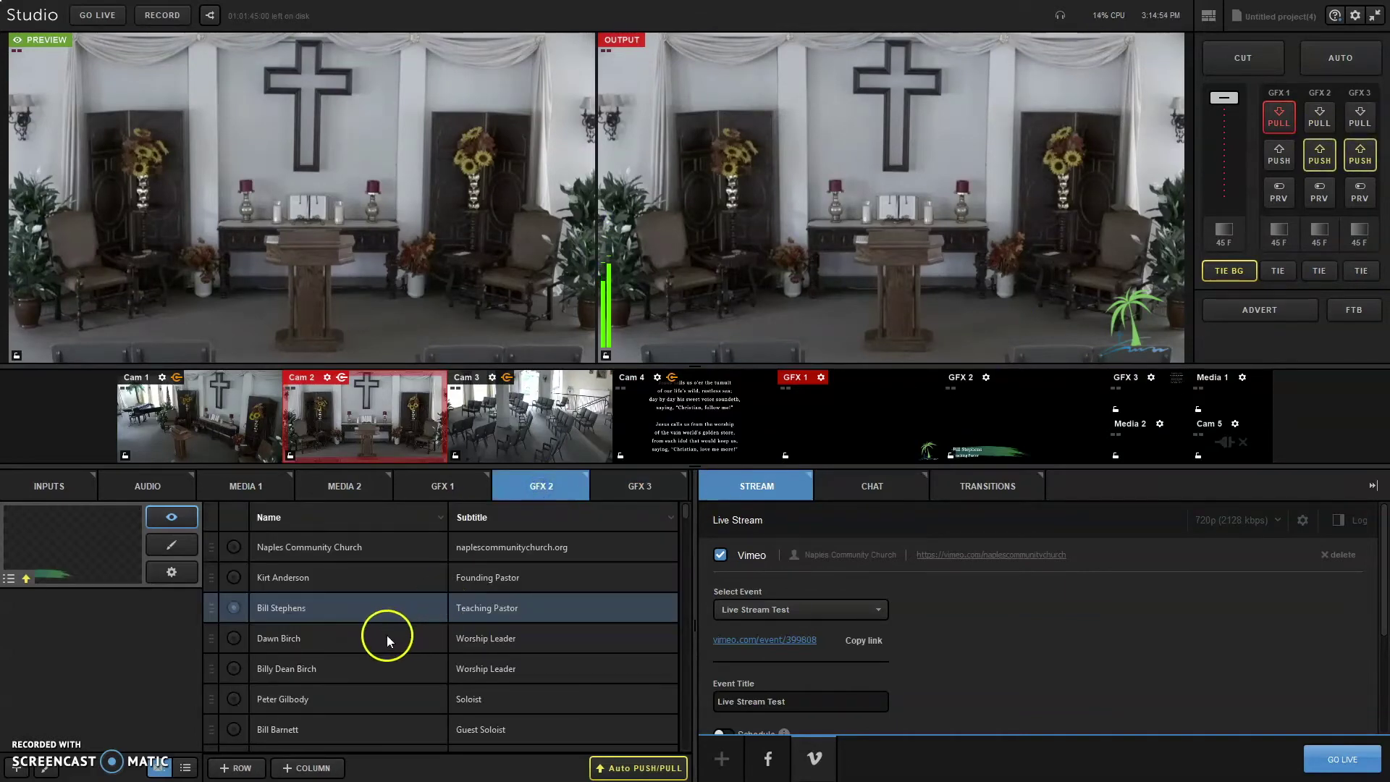
pyautogui.scroll(-3, 387, 636)
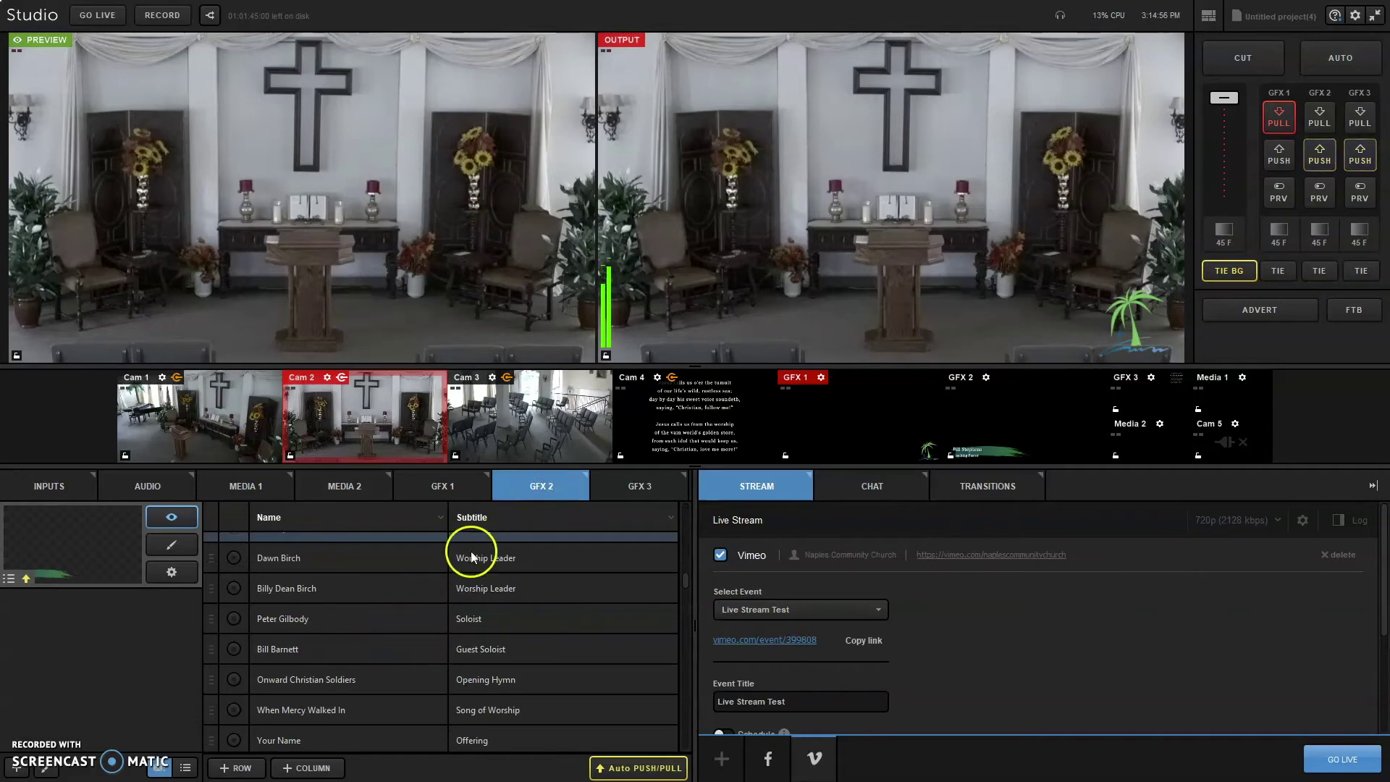
pyautogui.scroll(-3, 443, 590)
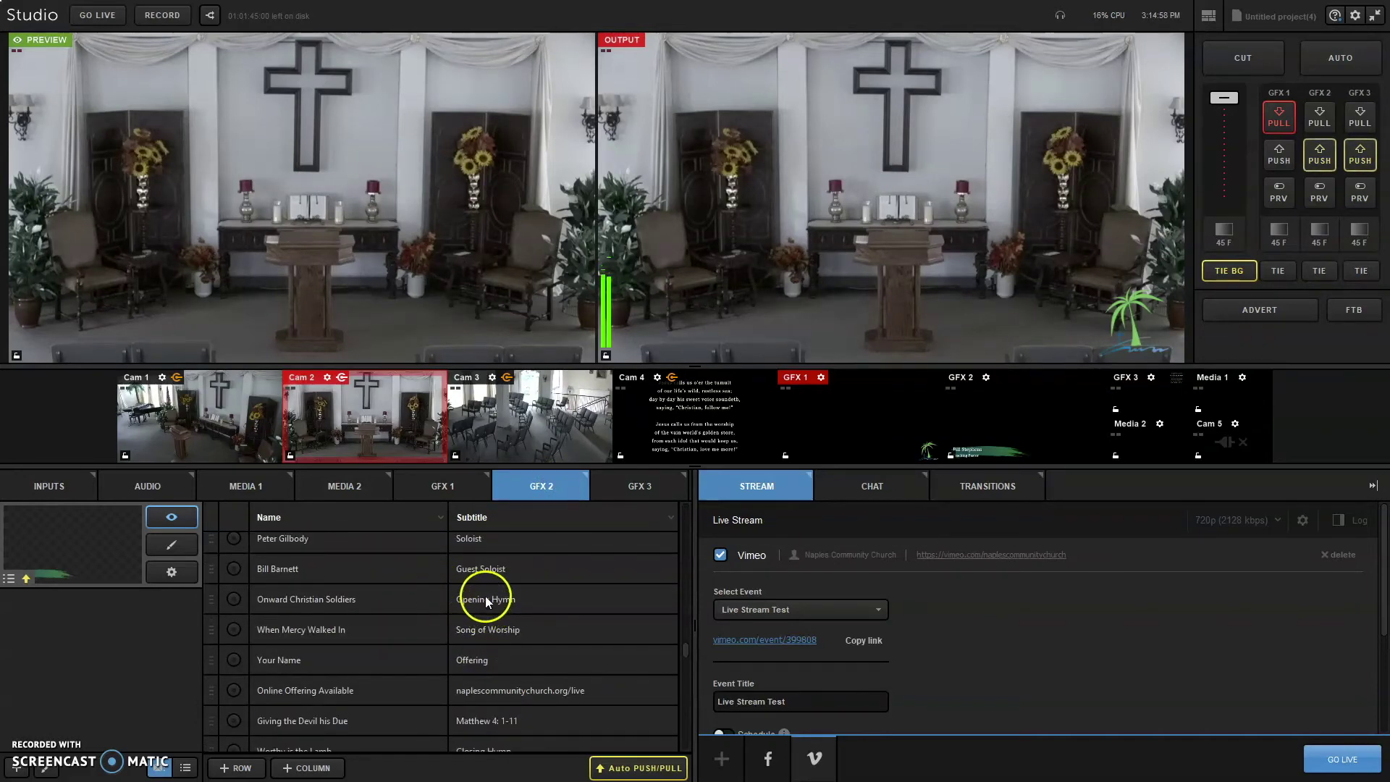
pyautogui.click(234, 600)
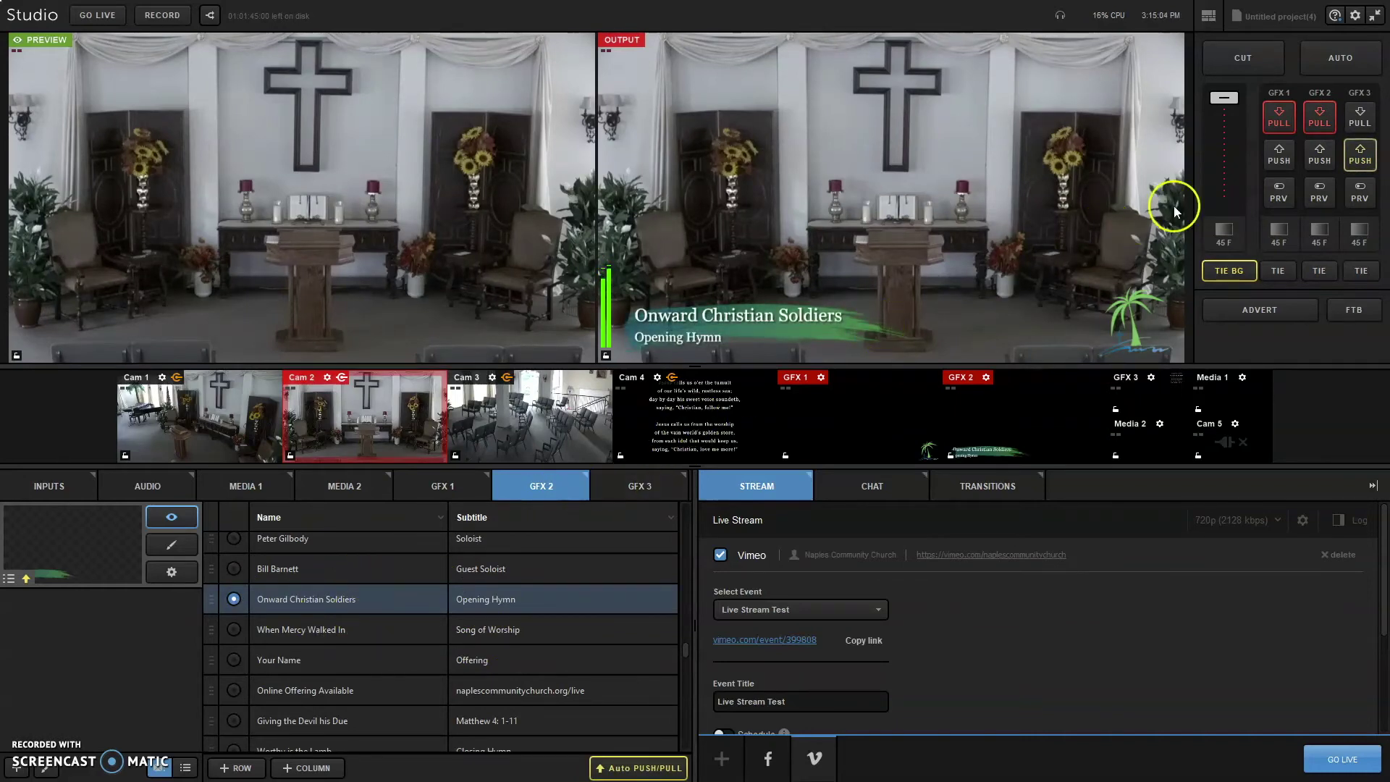
# Step: Push the GFX 3 song lyrics to the output alongside the hymn title, then remove both overlays
pyautogui.click(1366, 156)
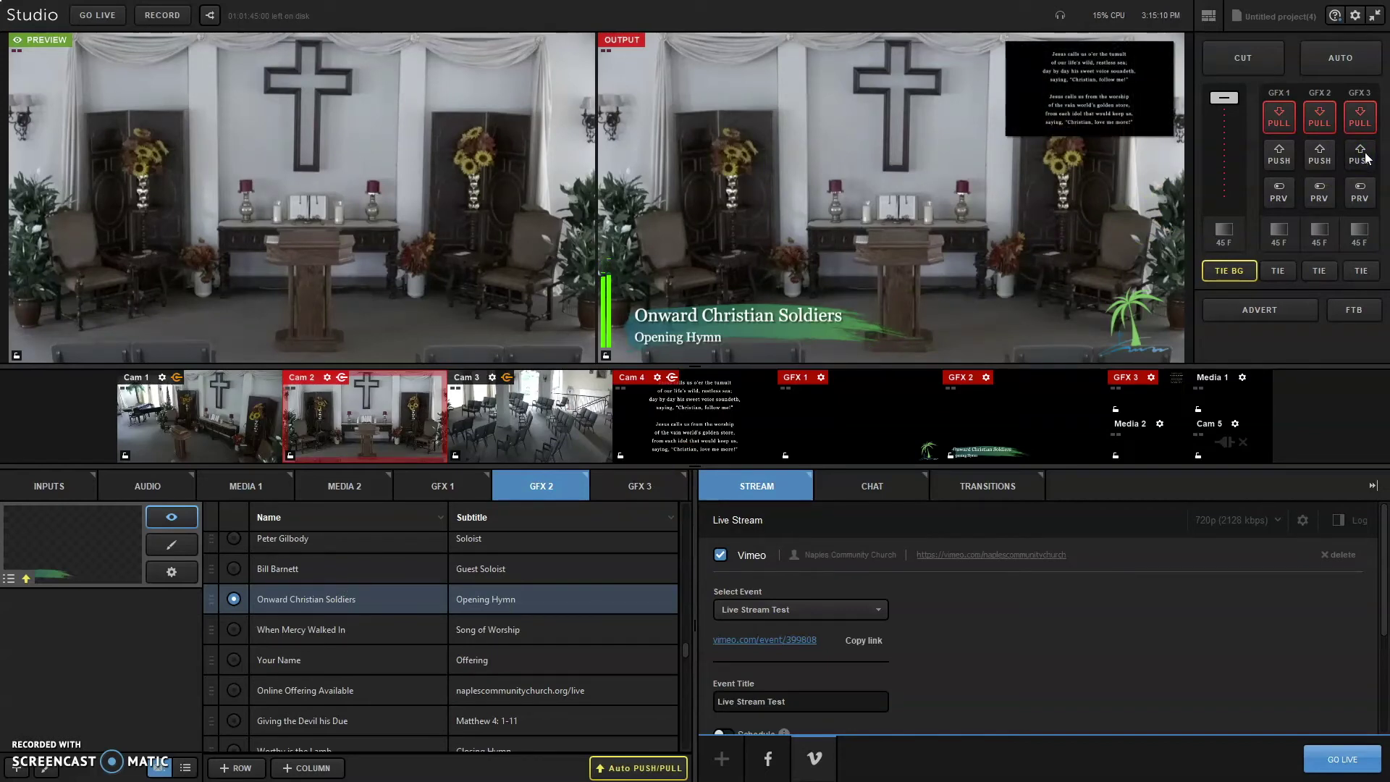
pyautogui.click(1360, 118)
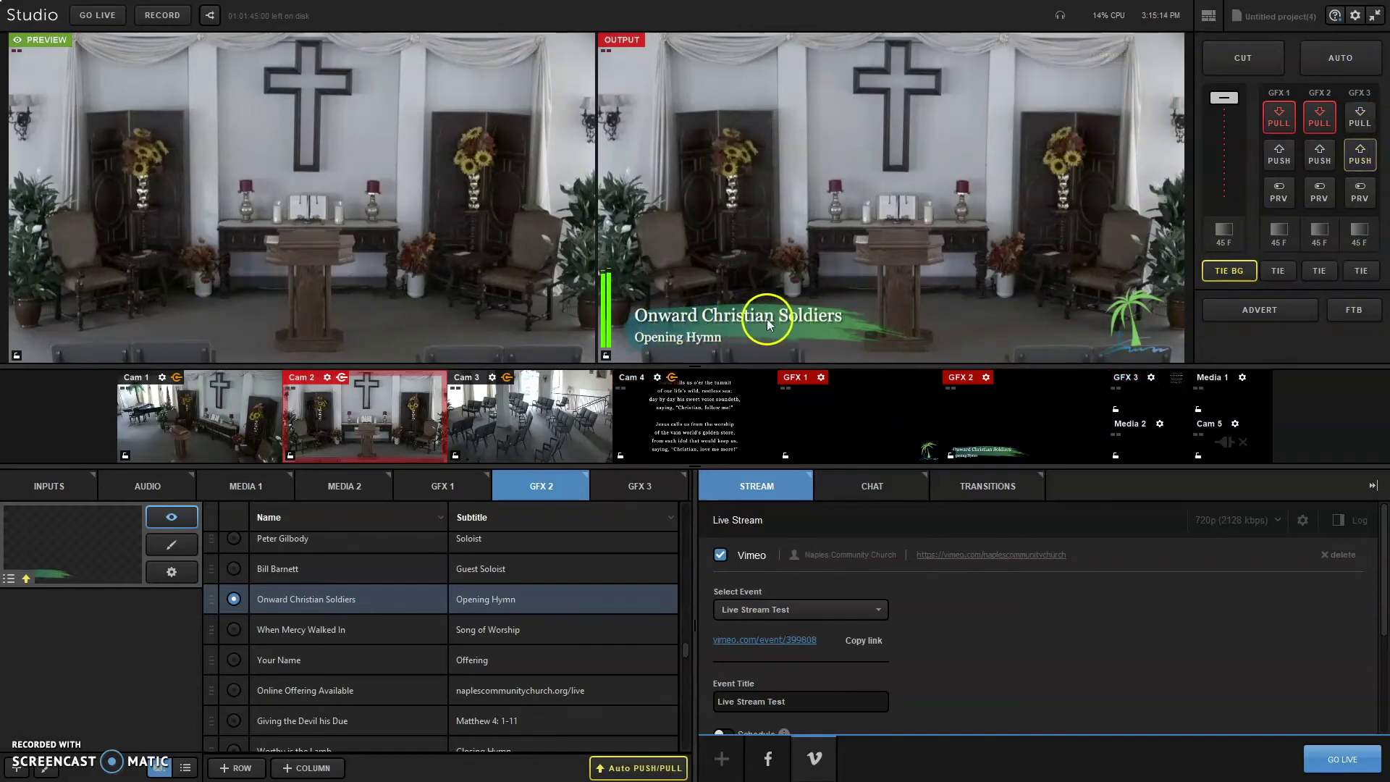
pyautogui.click(234, 599)
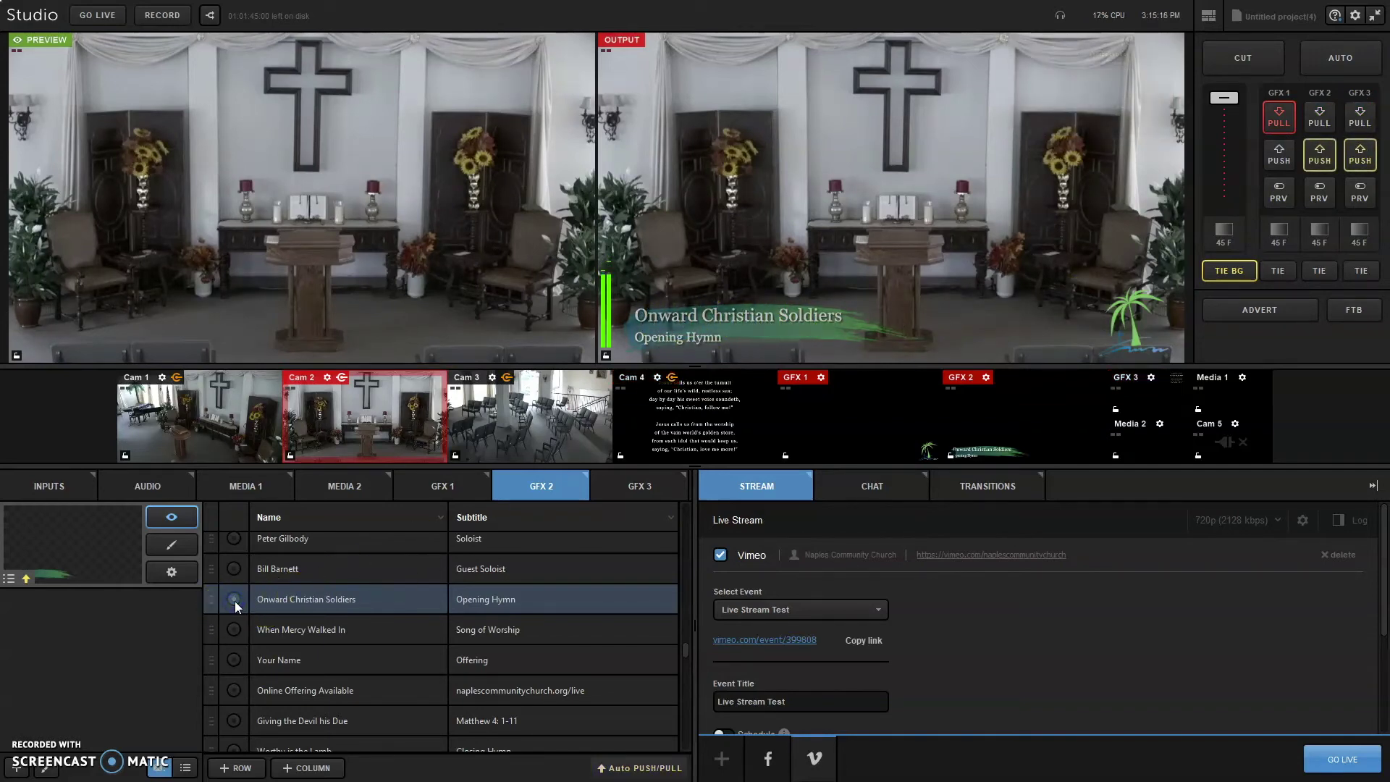
# Step: Show the first Worship Leader lower third on the output from the GFX 2 list, then remove it
pyautogui.scroll(1, 300, 620)
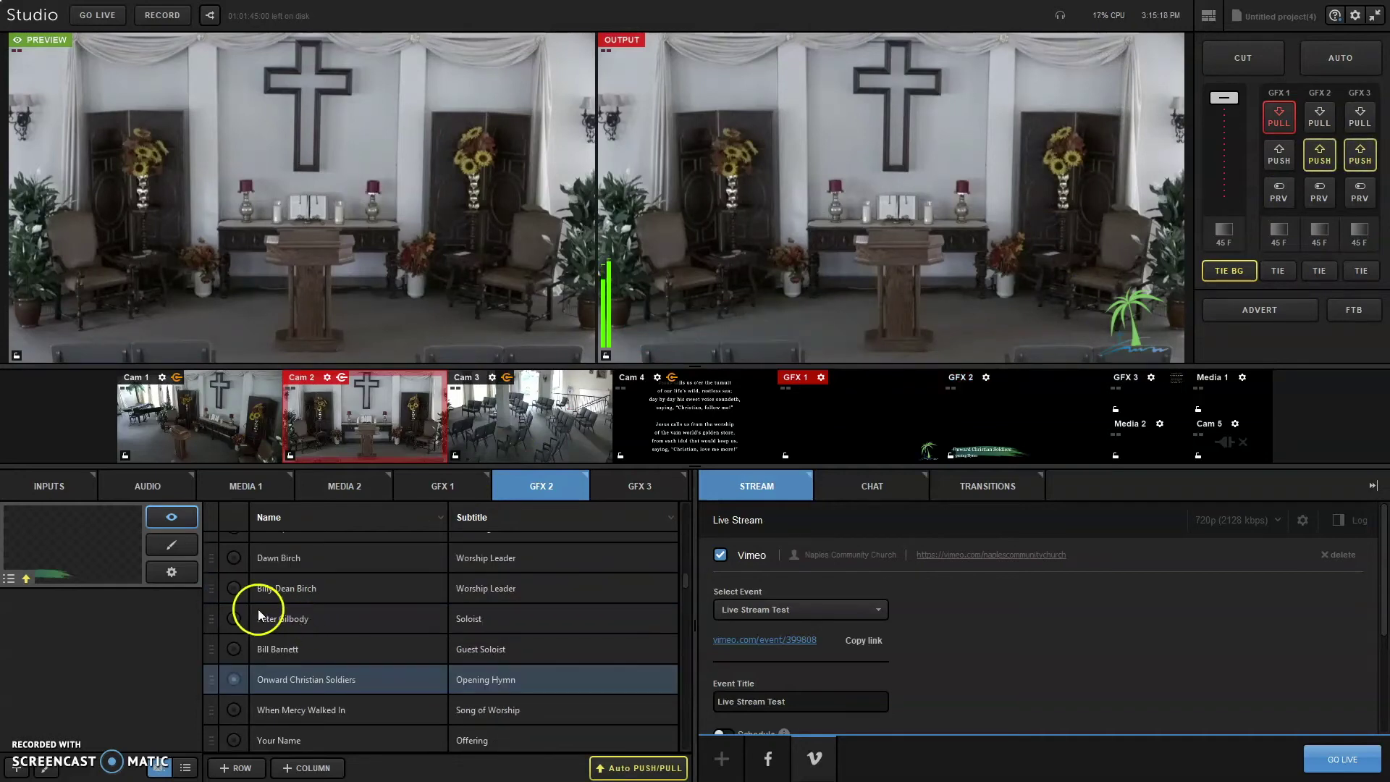
pyautogui.click(234, 558)
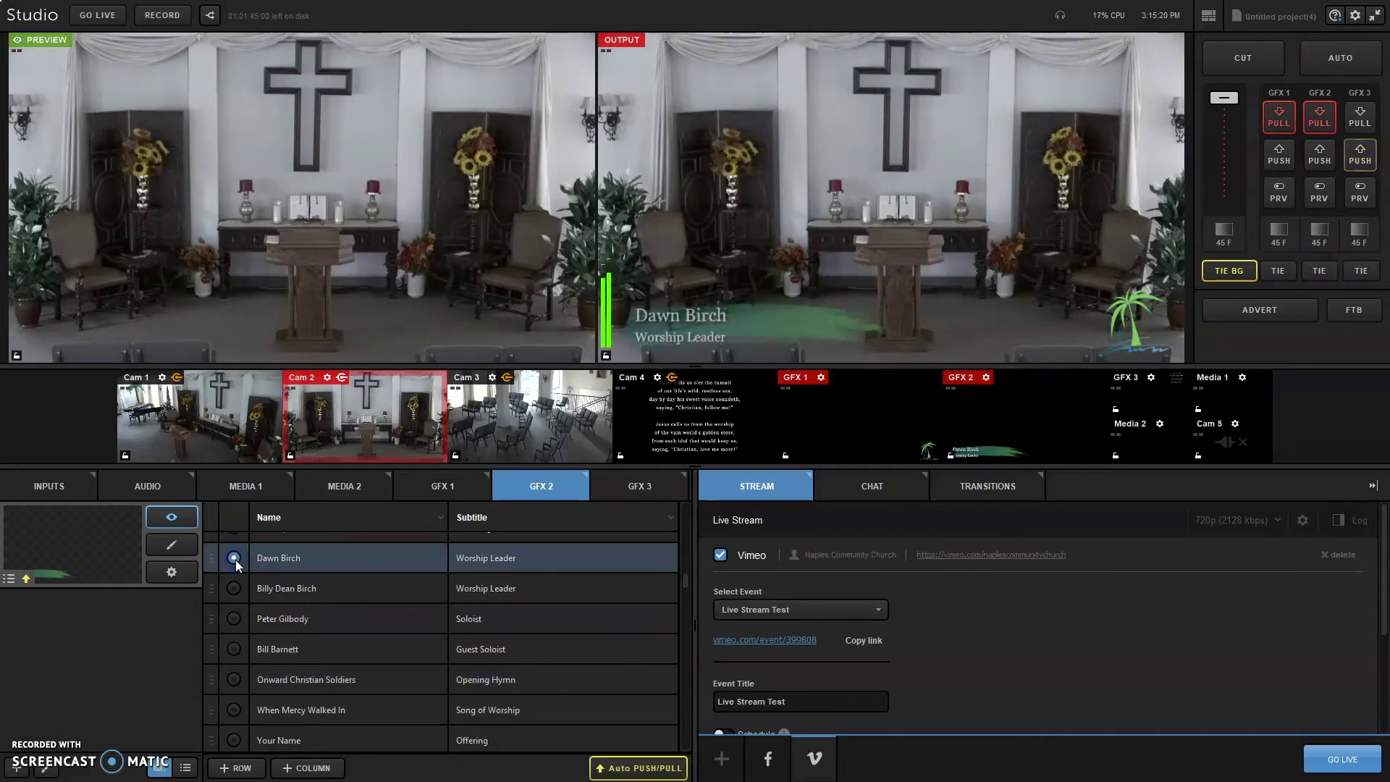
pyautogui.click(235, 560)
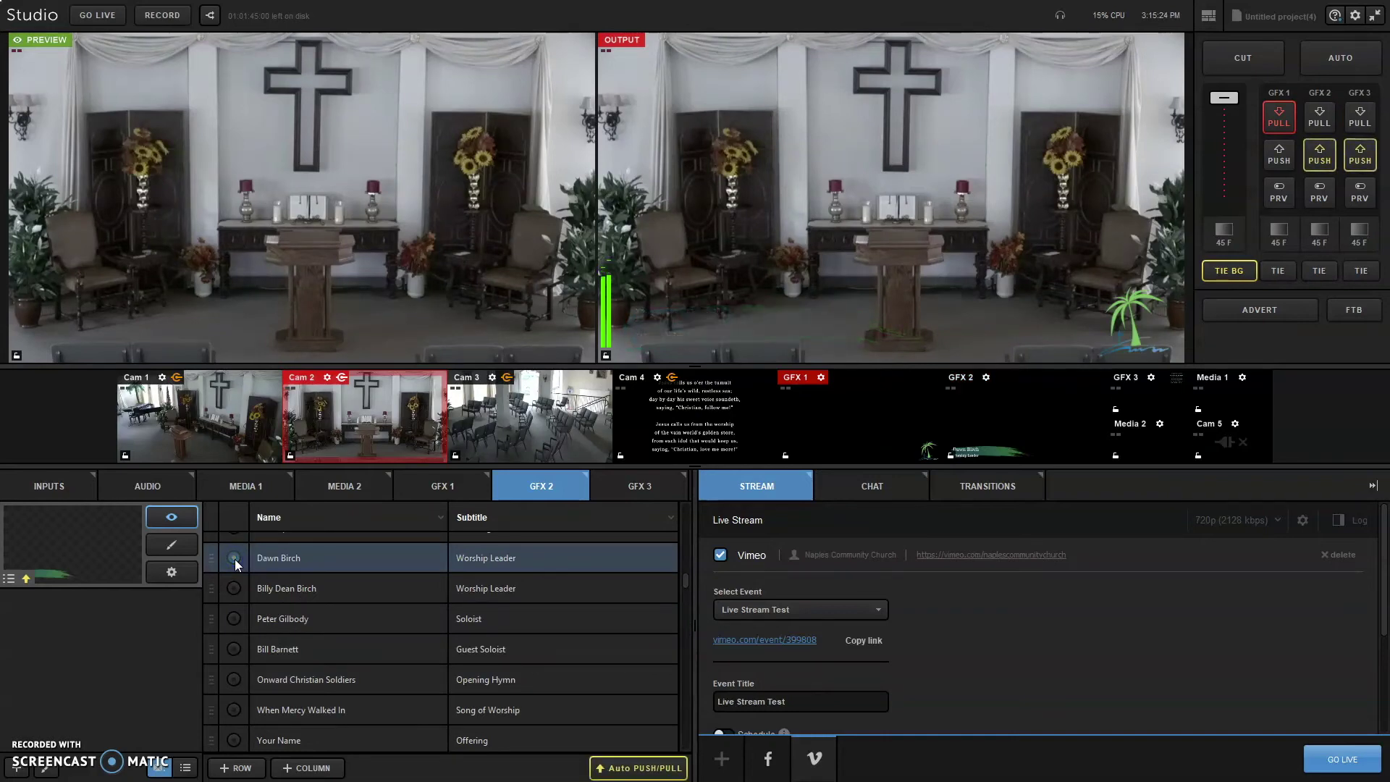
# Step: Put the Cam 1 piano shot in preview and transition it to the output
pyautogui.click(192, 455)
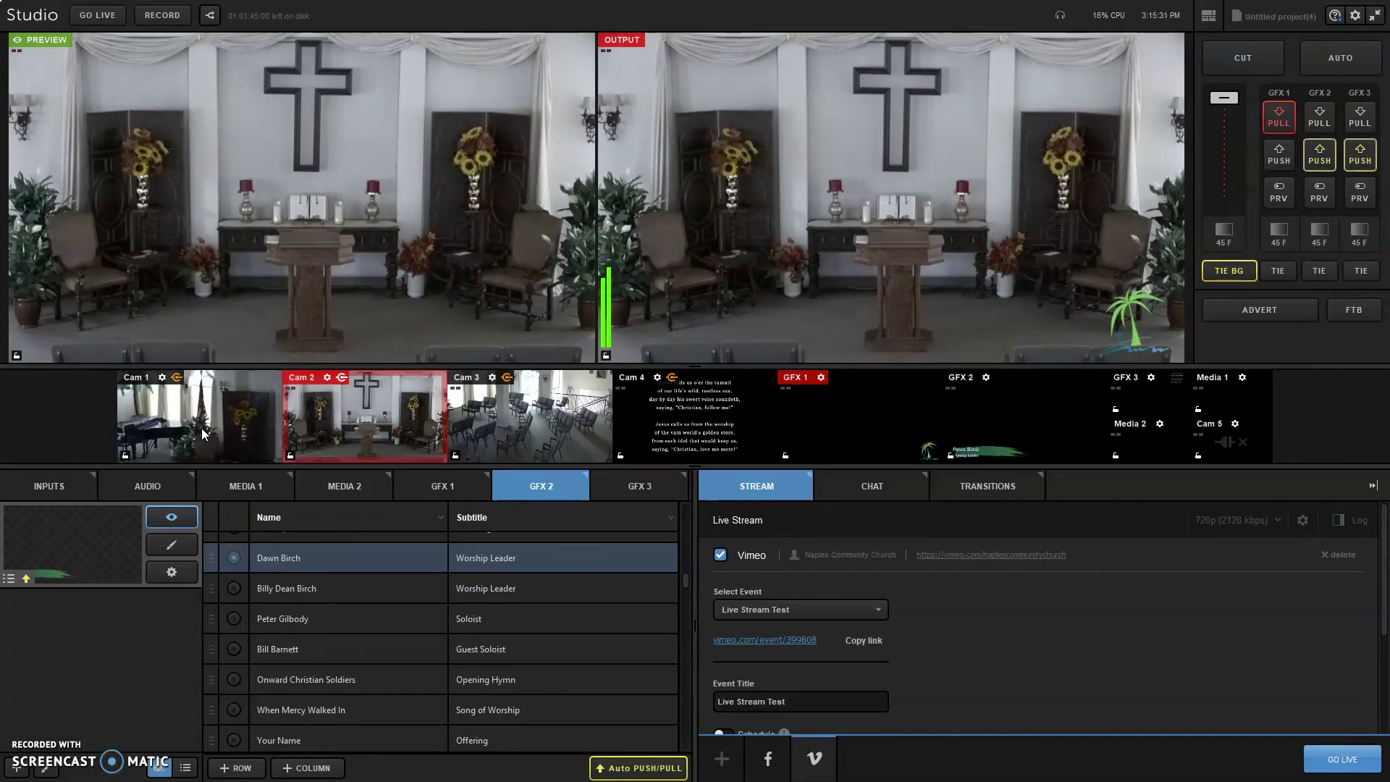
pyautogui.click(202, 432)
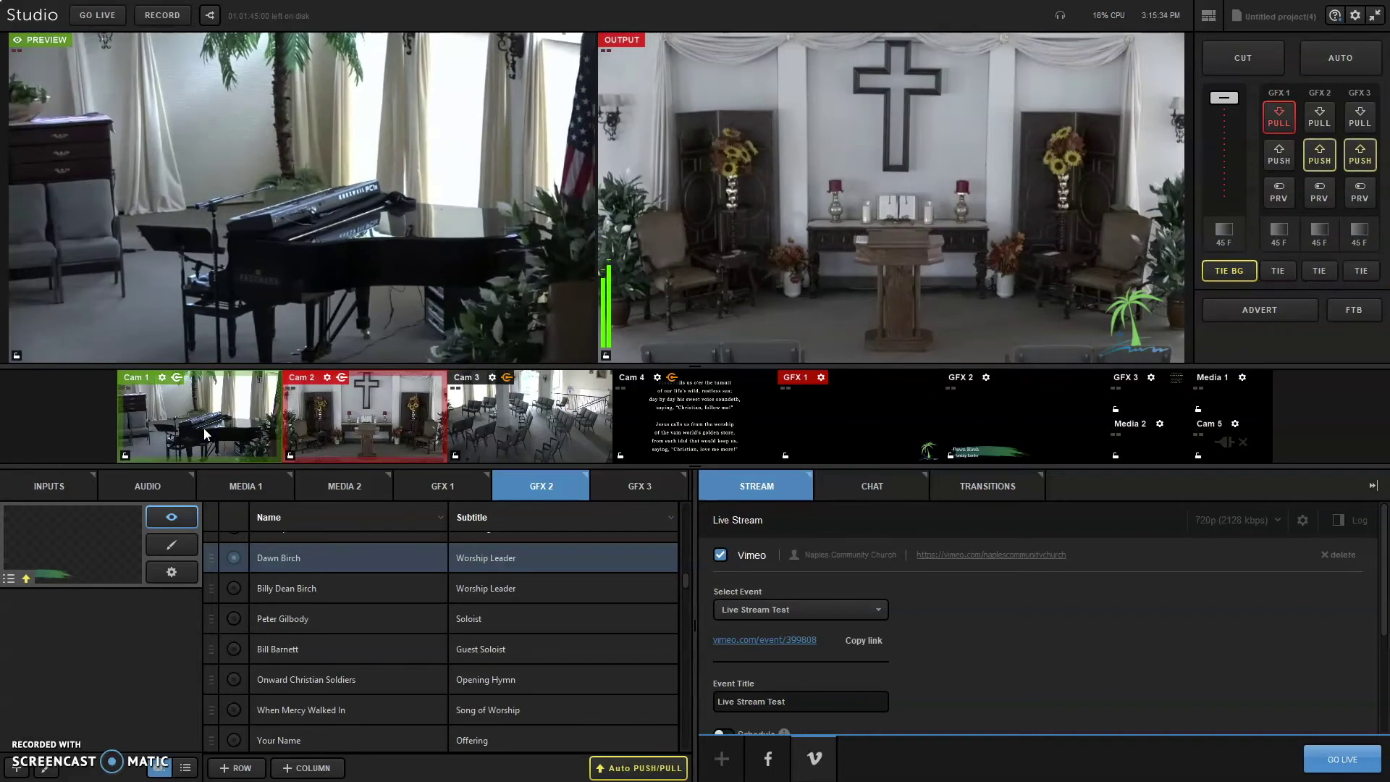
pyautogui.press('space')
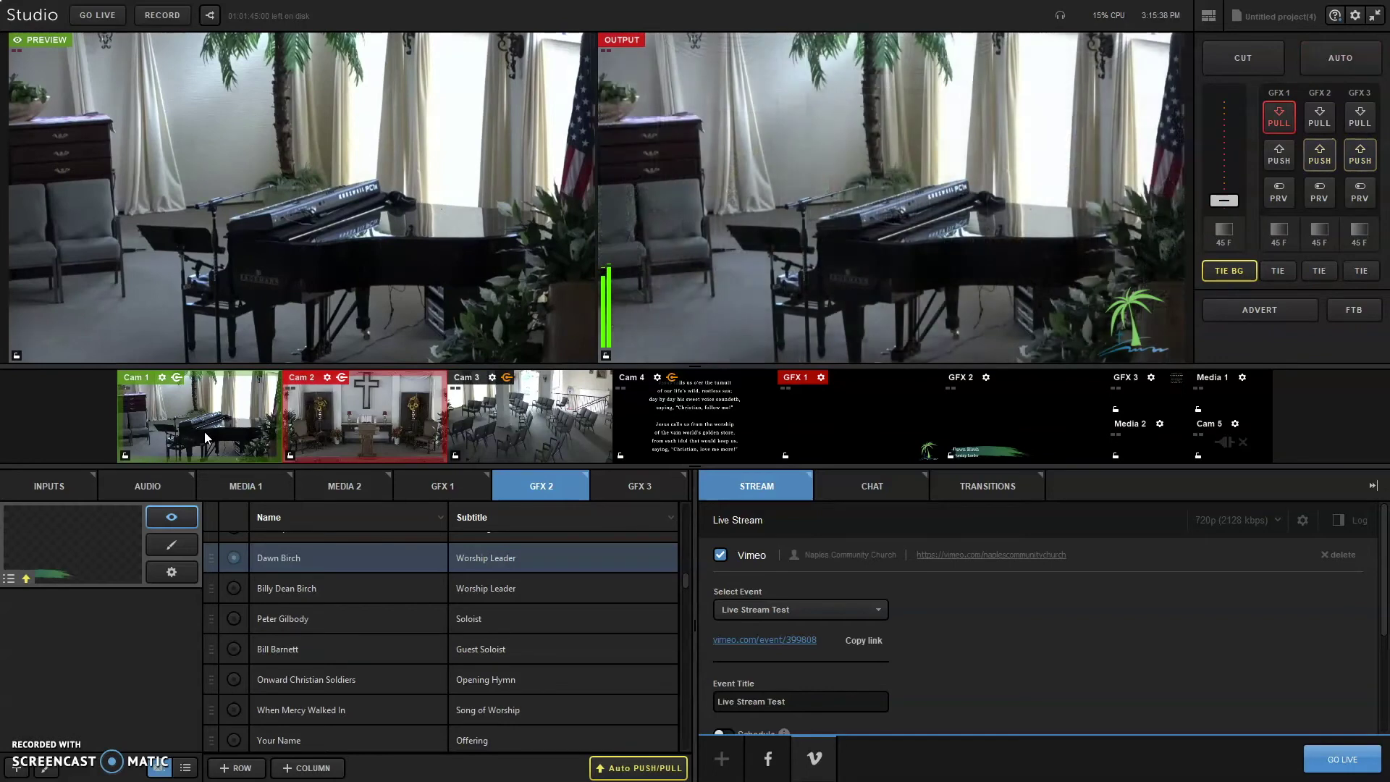
pyautogui.click(205, 436)
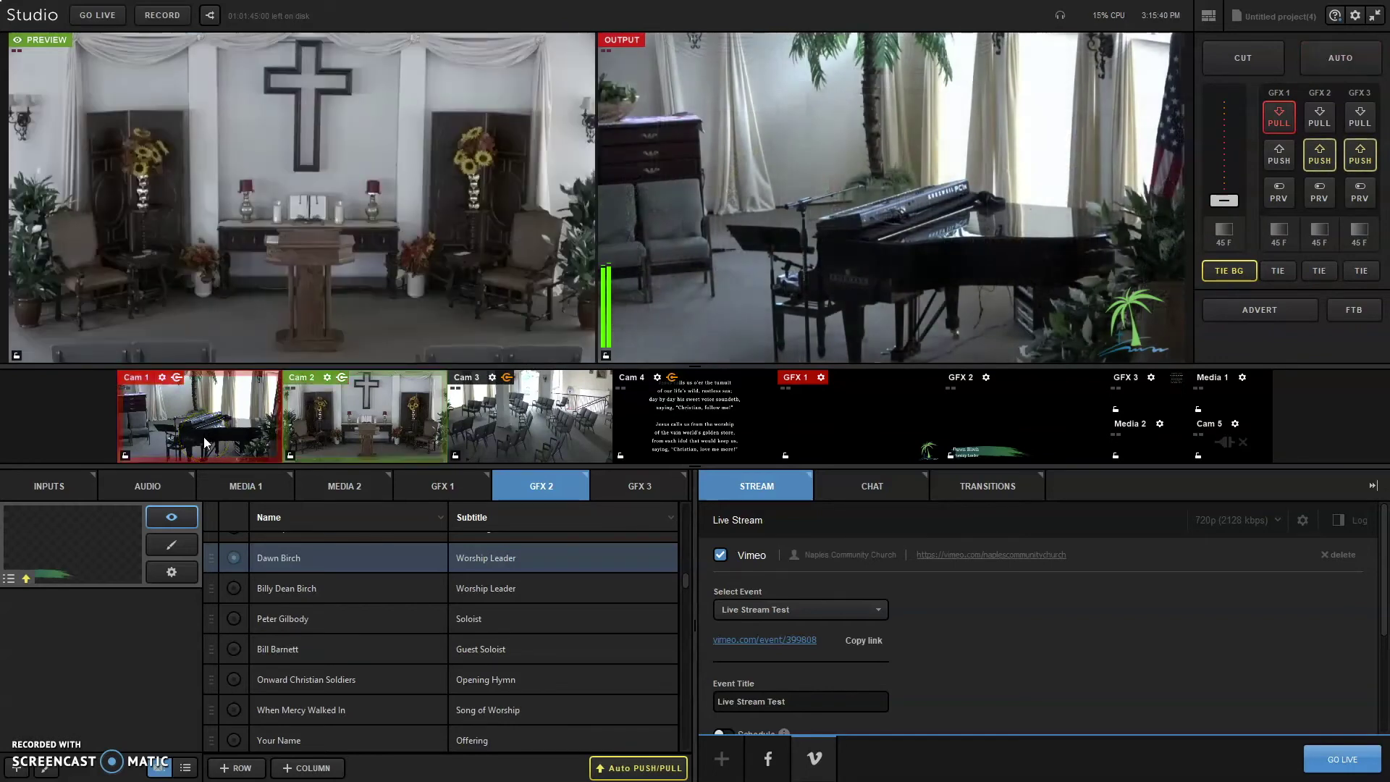
# Step: Toggle the second Worship Leader lower third on and off over Cam 1, then transition the output back to Cam 2
pyautogui.click(233, 588)
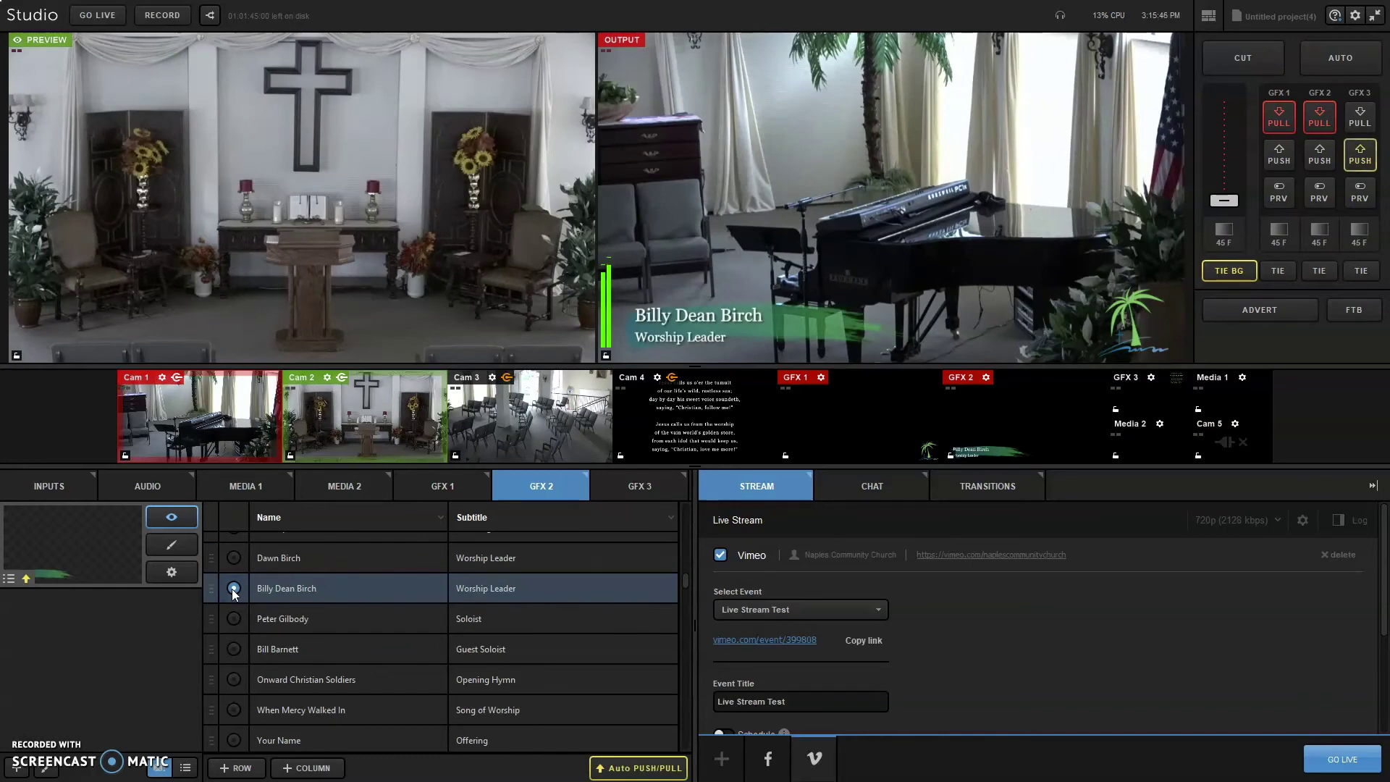
pyautogui.click(233, 588)
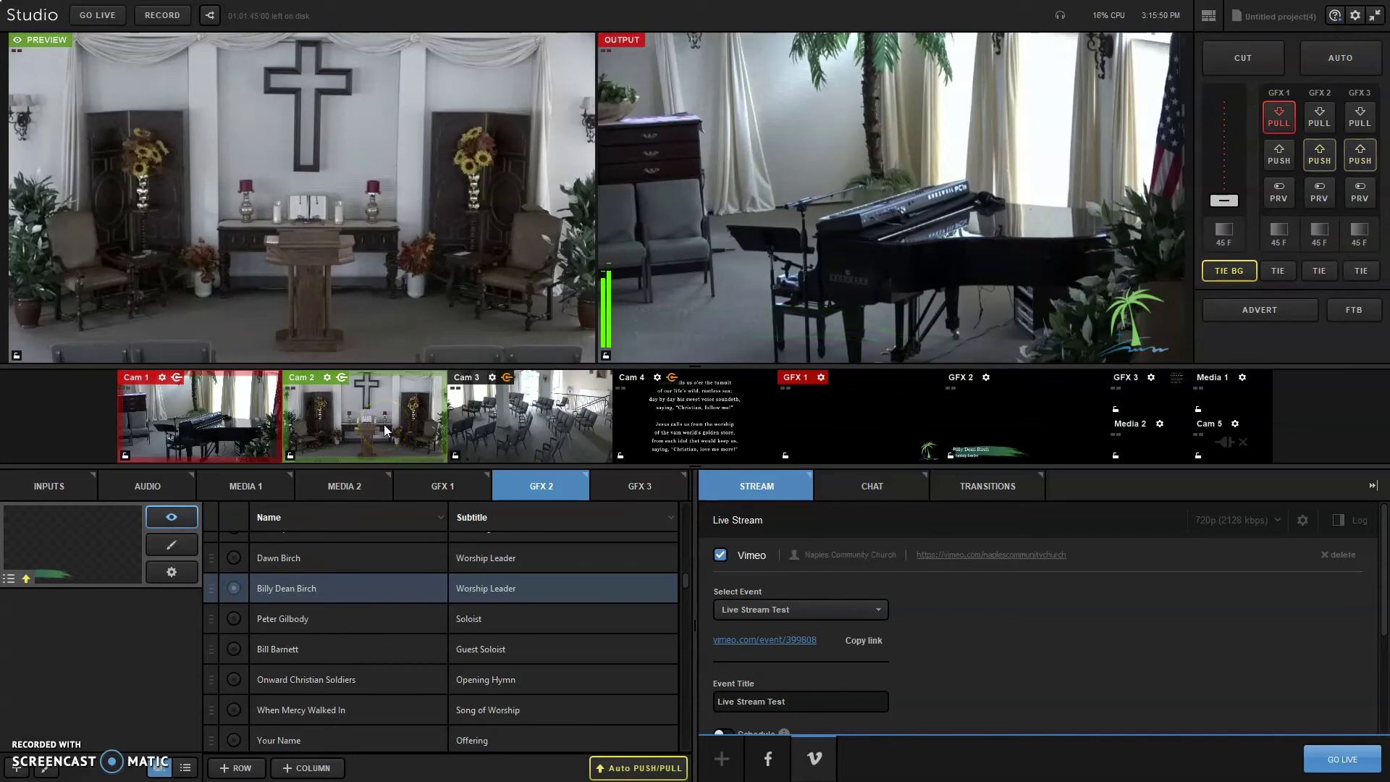
pyautogui.press('space')
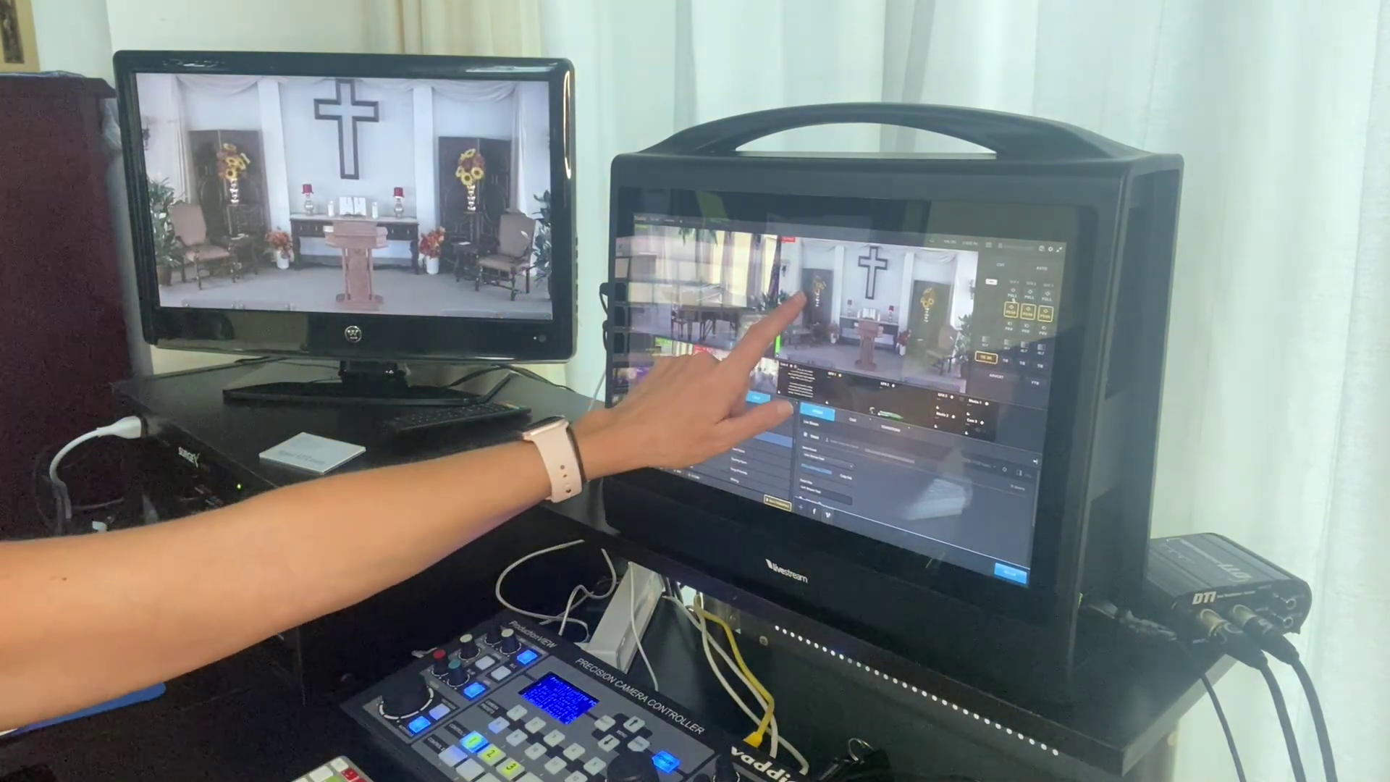
# Step: Push and pull the GFX 3 song lyrics over Cam 2, then toggle the Guest Soloist lower third on and off
pyautogui.click(1362, 119)
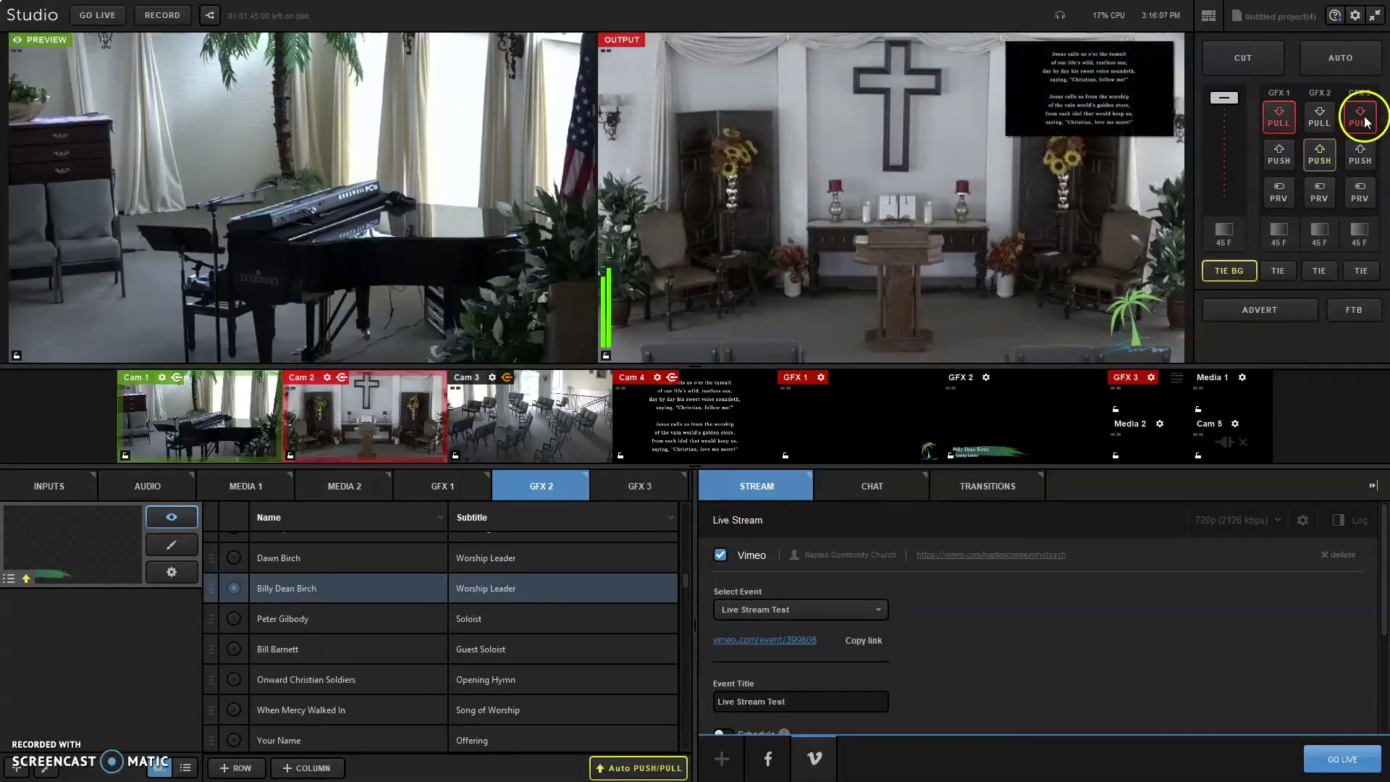
pyautogui.click(1363, 119)
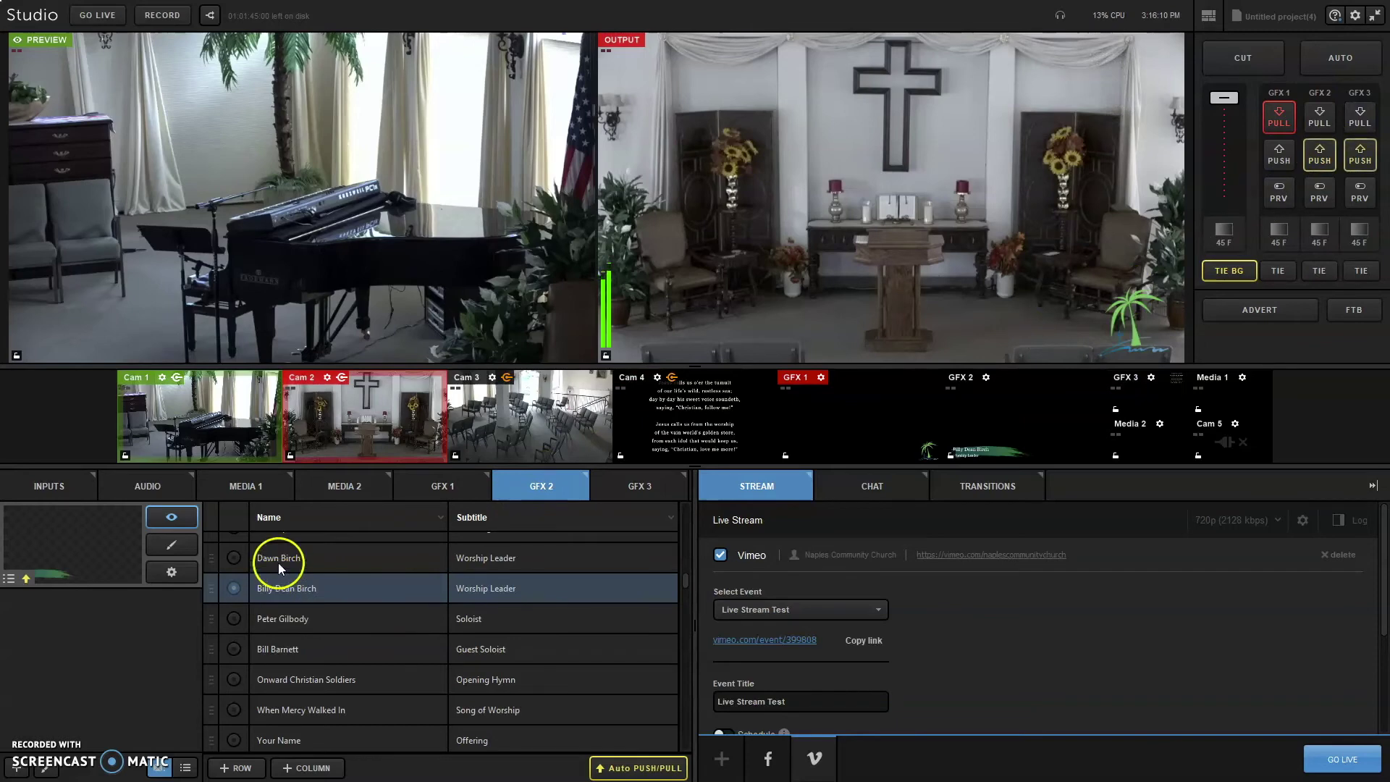
pyautogui.click(232, 649)
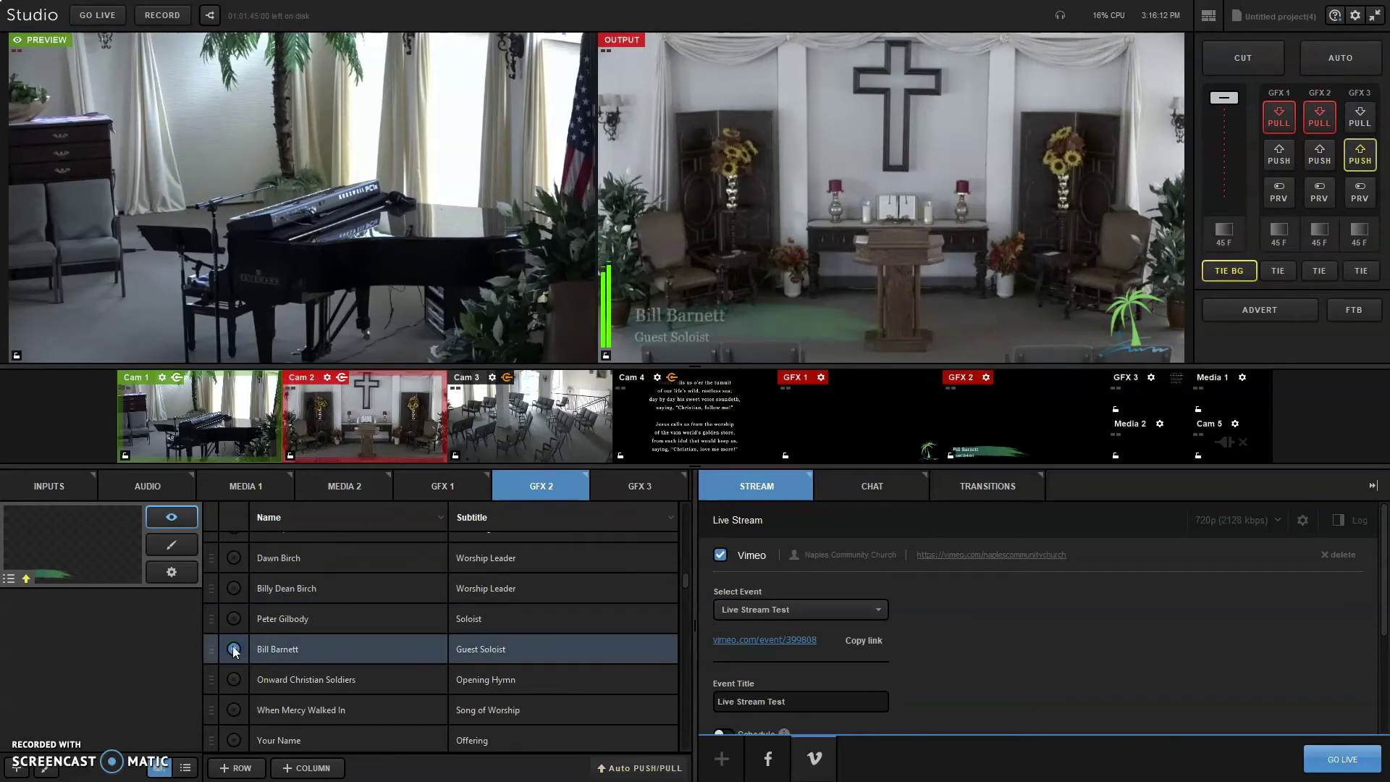
pyautogui.click(234, 647)
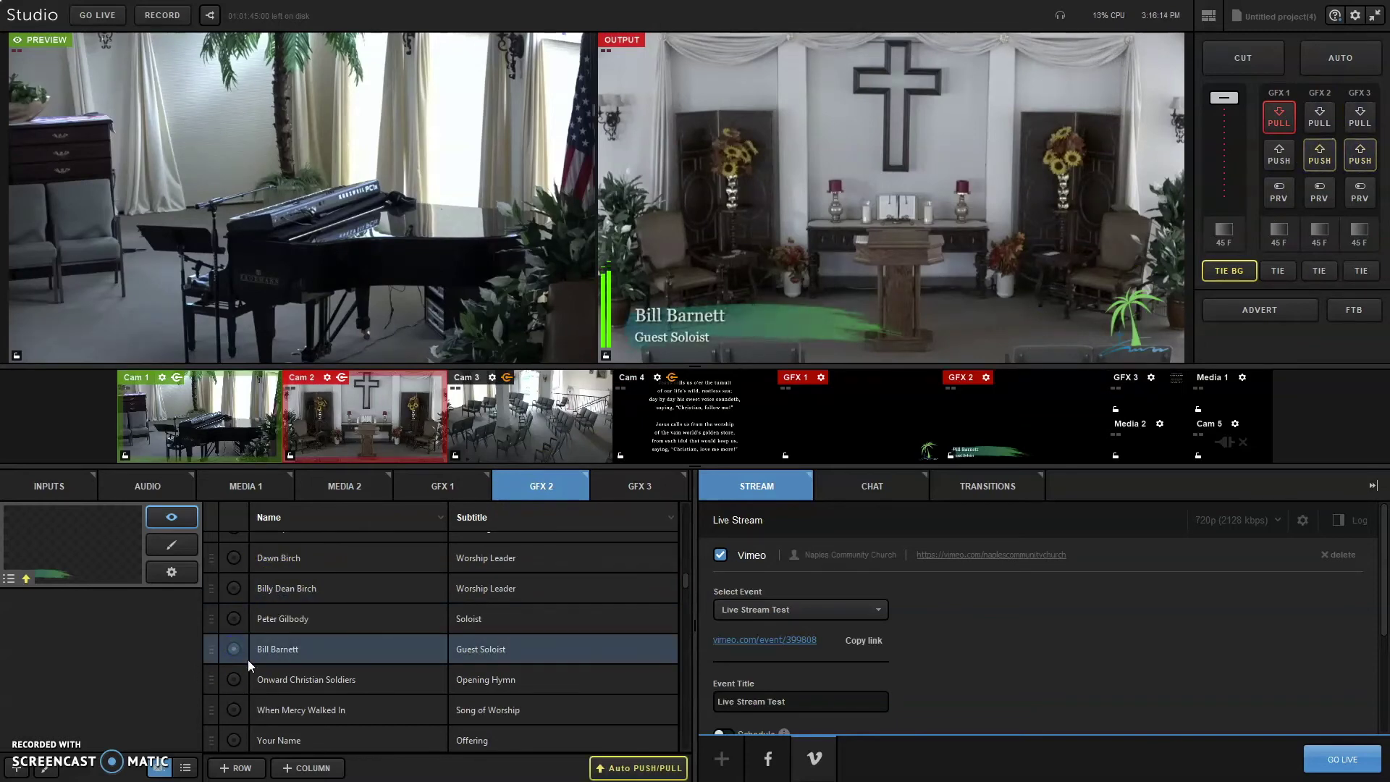
# Step: Look through the GFX 2 title list, then show the "Naples Community Church" lower third on the output and remove it
pyautogui.scroll(-3, 413, 602)
pyautogui.scroll(5, 411, 602)
pyautogui.scroll(-5, 411, 602)
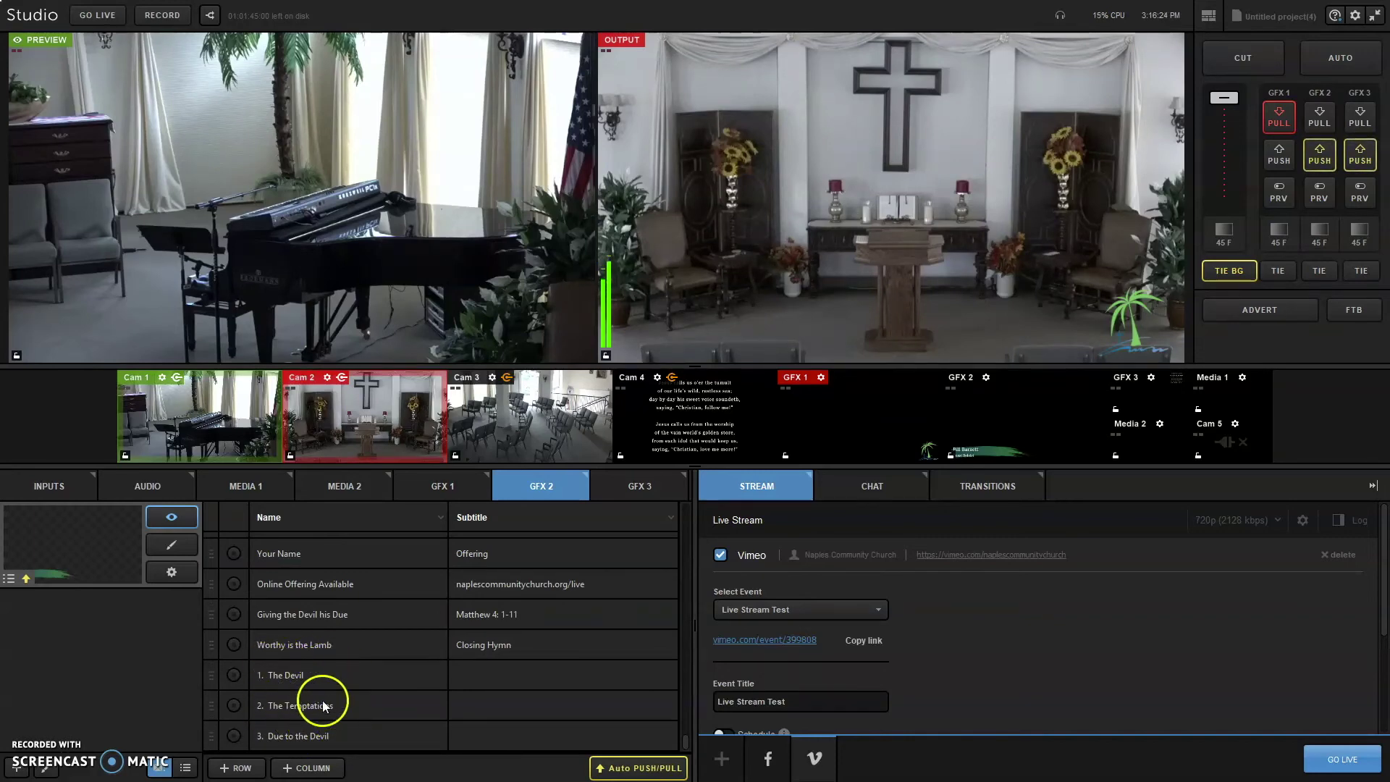
pyautogui.scroll(5, 333, 691)
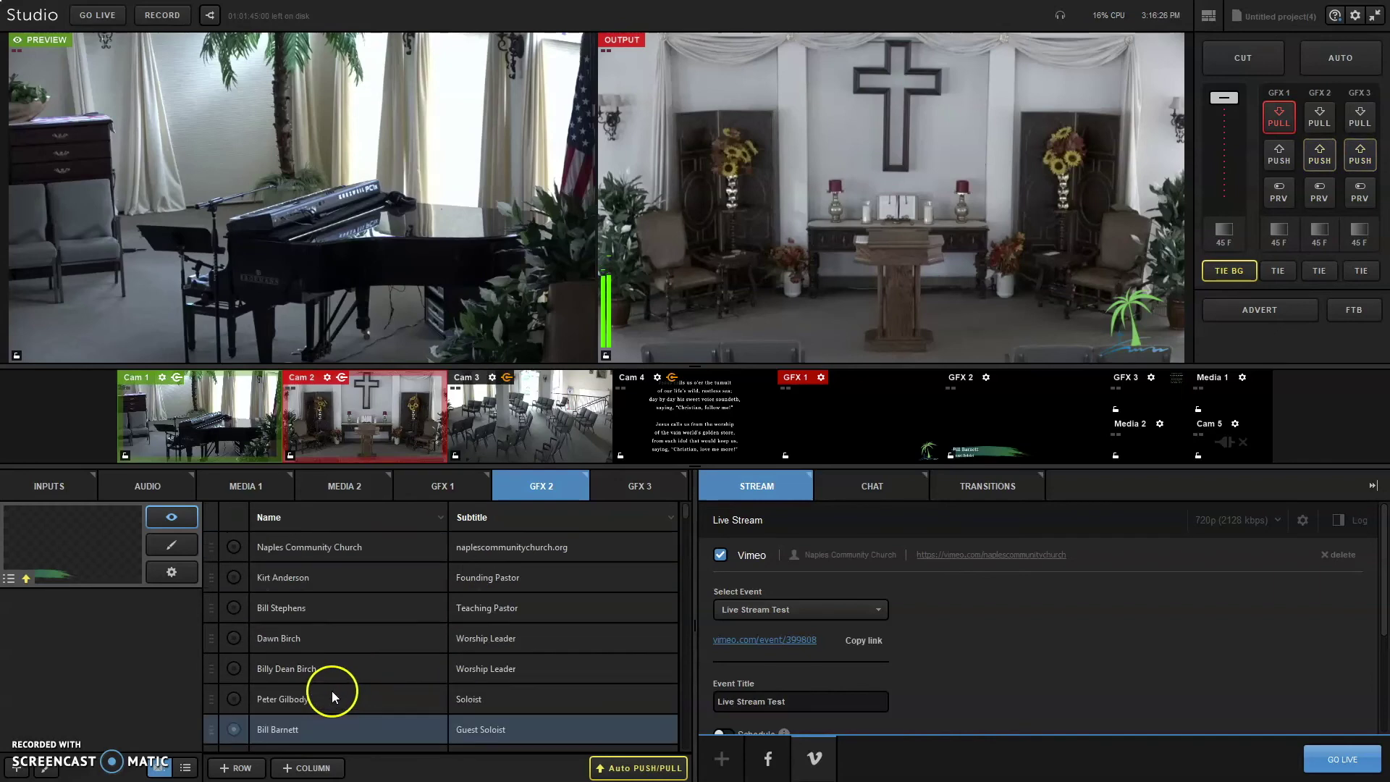
pyautogui.click(233, 548)
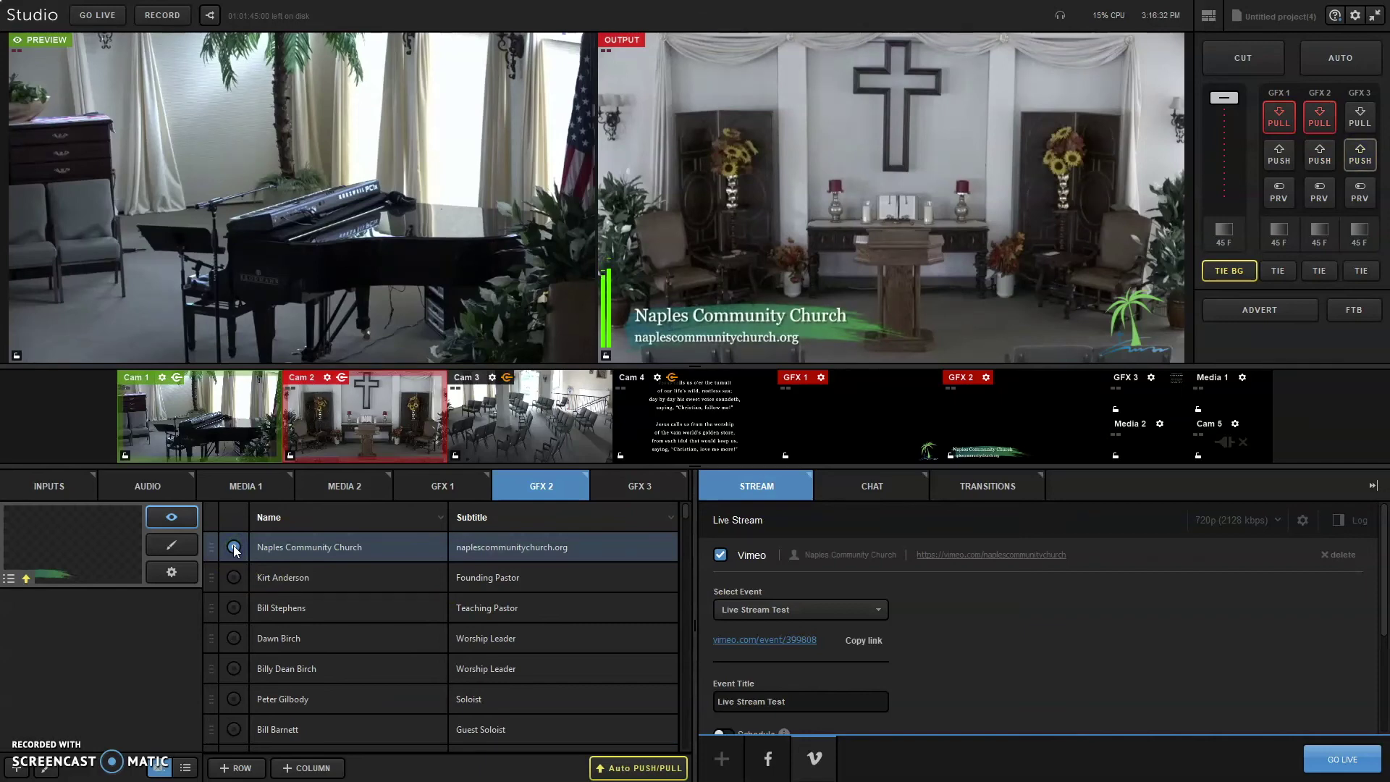
pyautogui.click(233, 547)
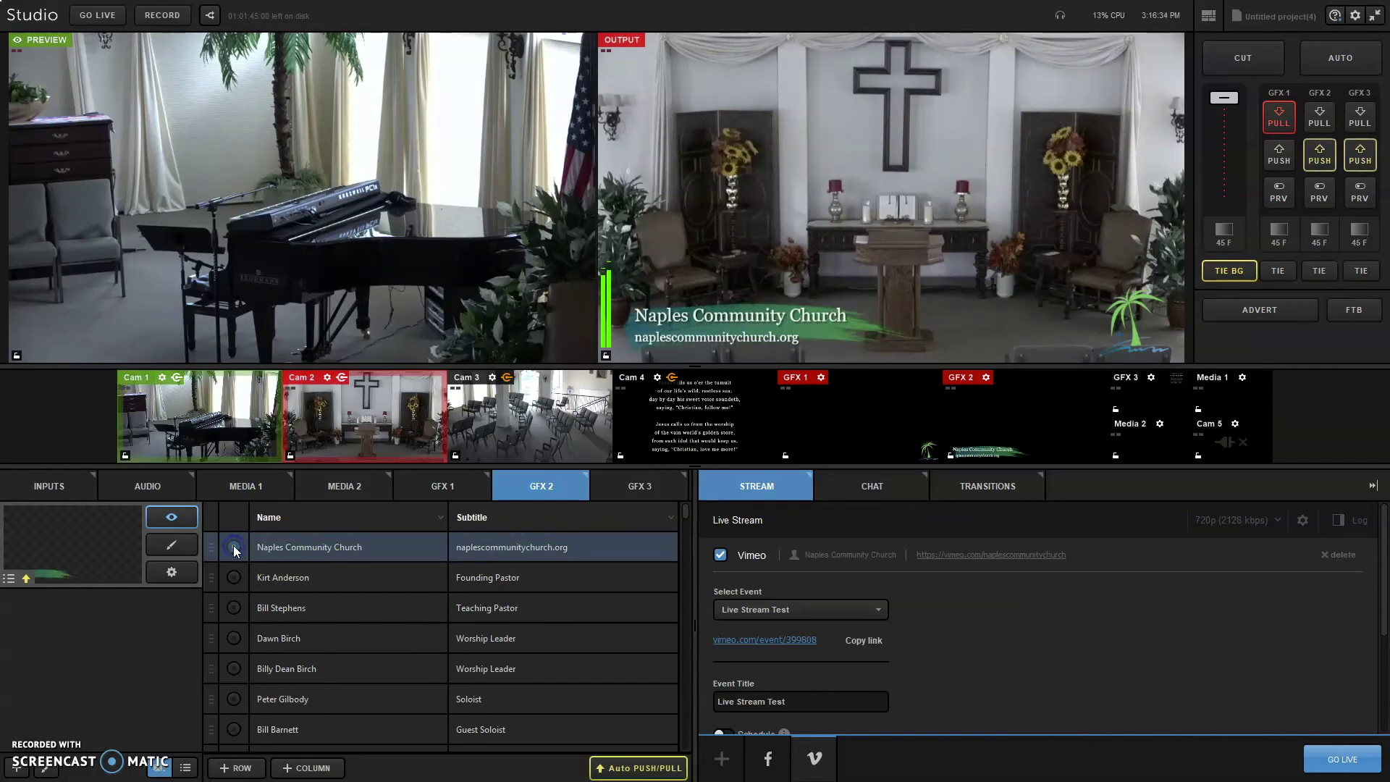
# Step: Show the "Online Offering Available" lower third on the output from the GFX 2 list, then remove it
pyautogui.scroll(-5, 232, 547)
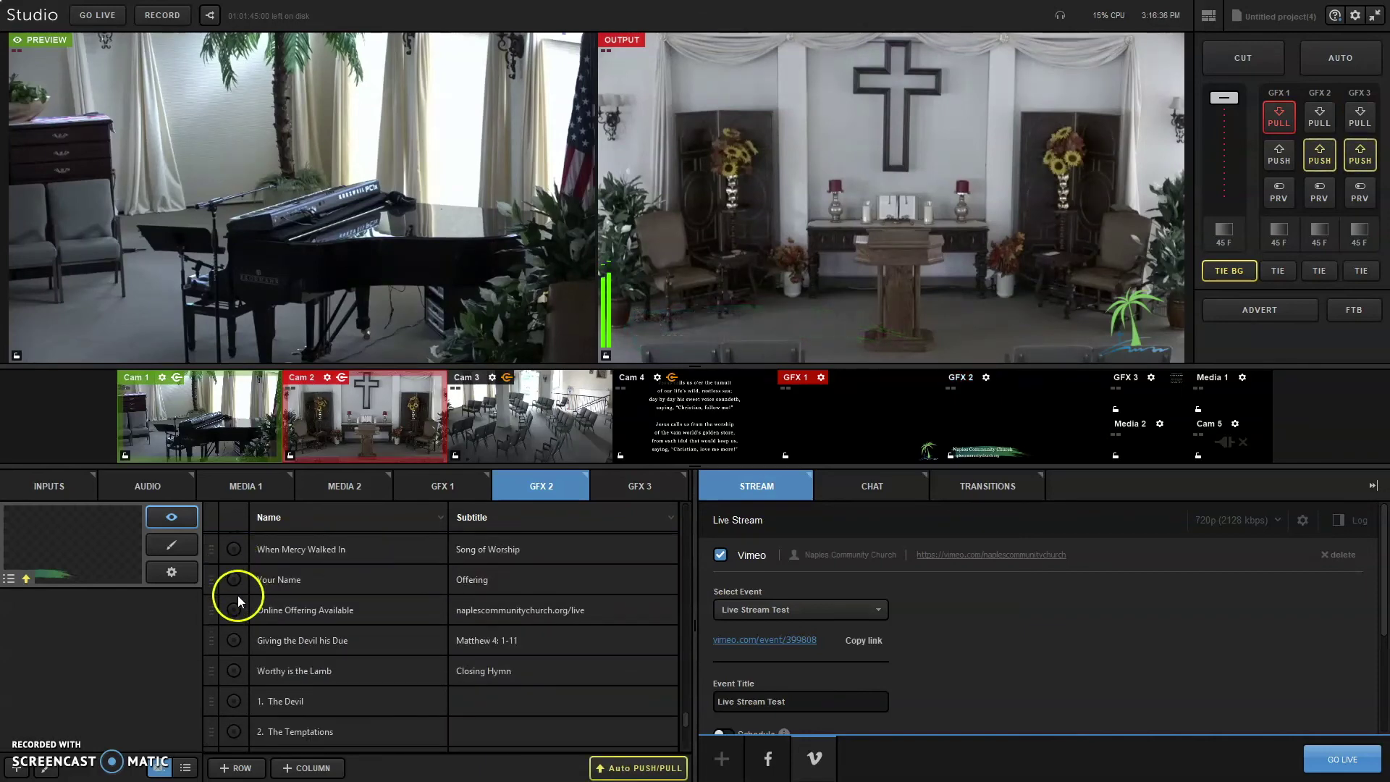
pyautogui.click(235, 612)
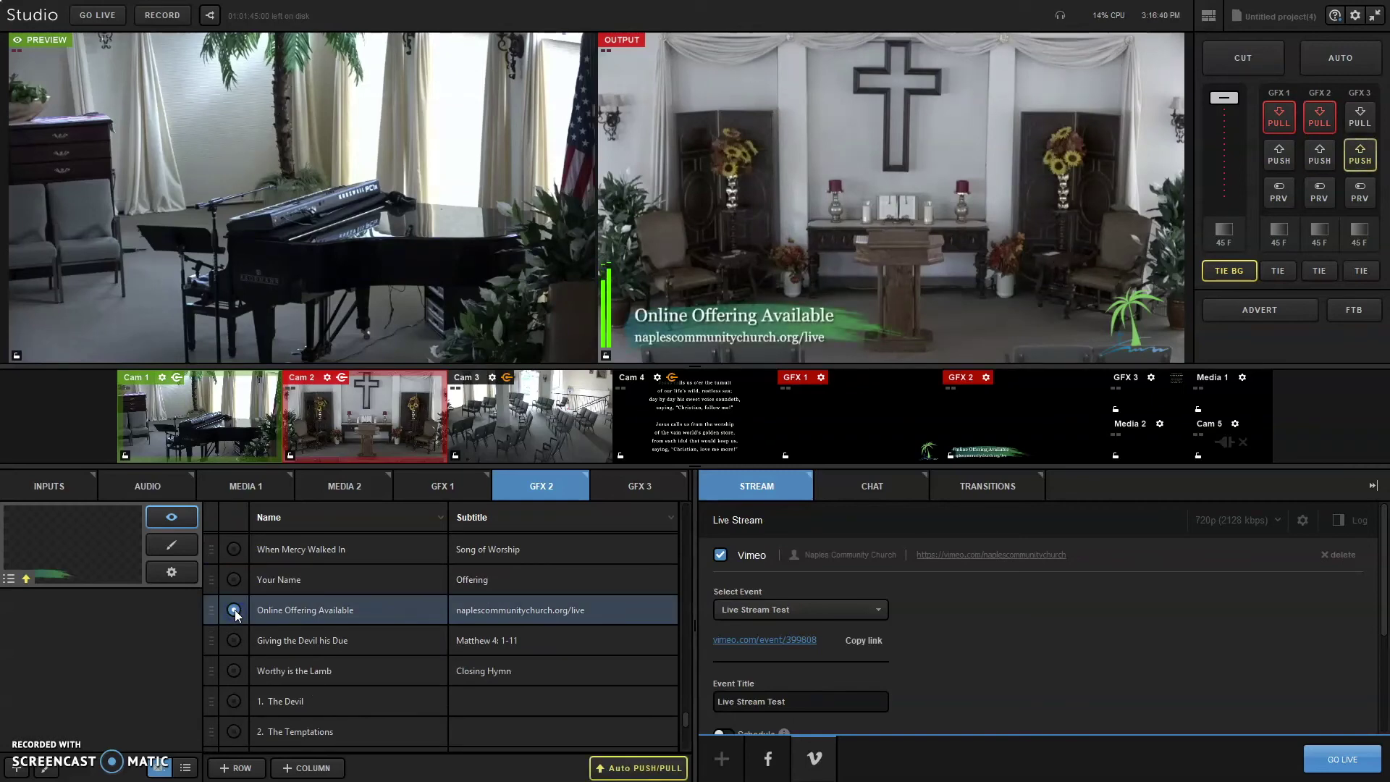
pyautogui.click(233, 611)
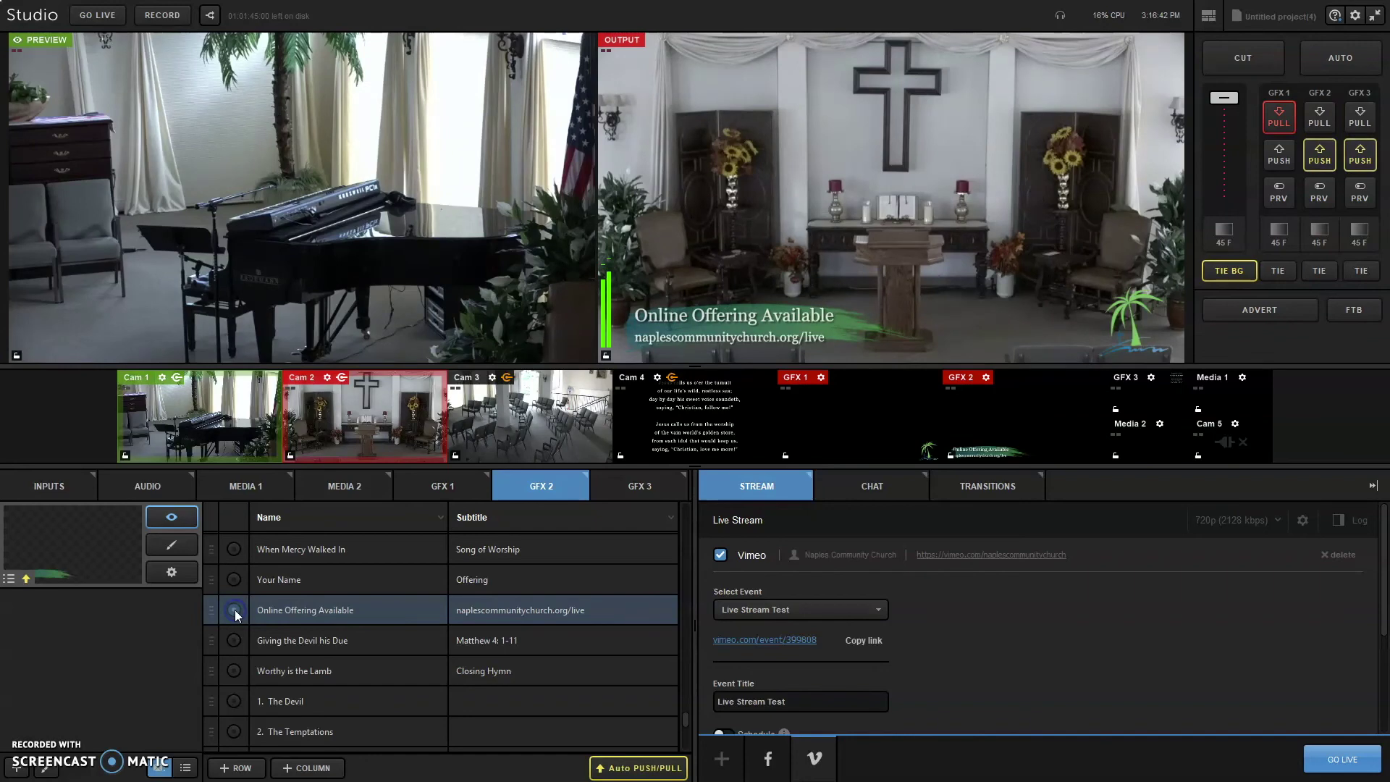